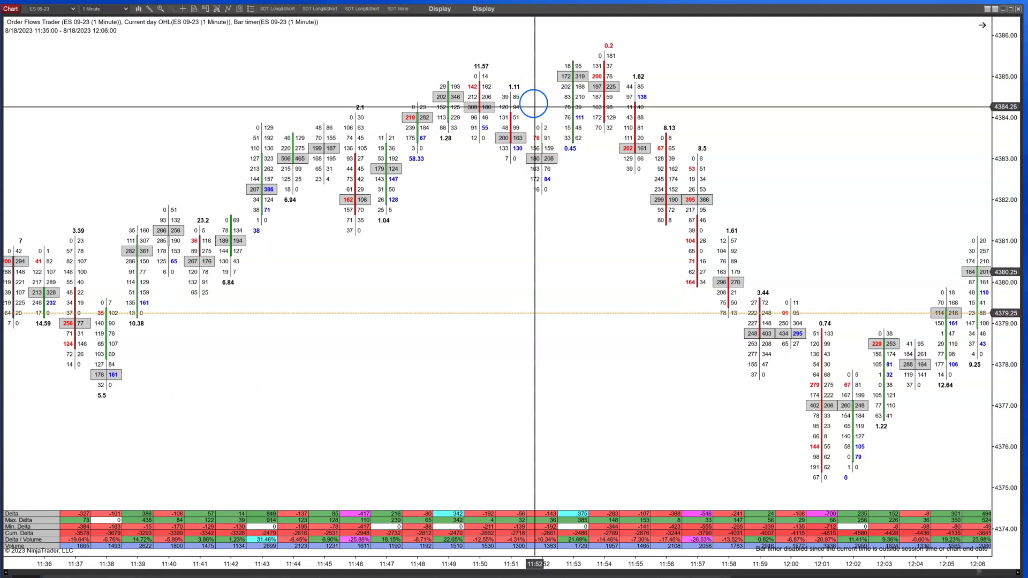
Move the viewer's comment screenshot off the chart and review the 11:49–11:50 bars' summary values.
key("alt+Tab")
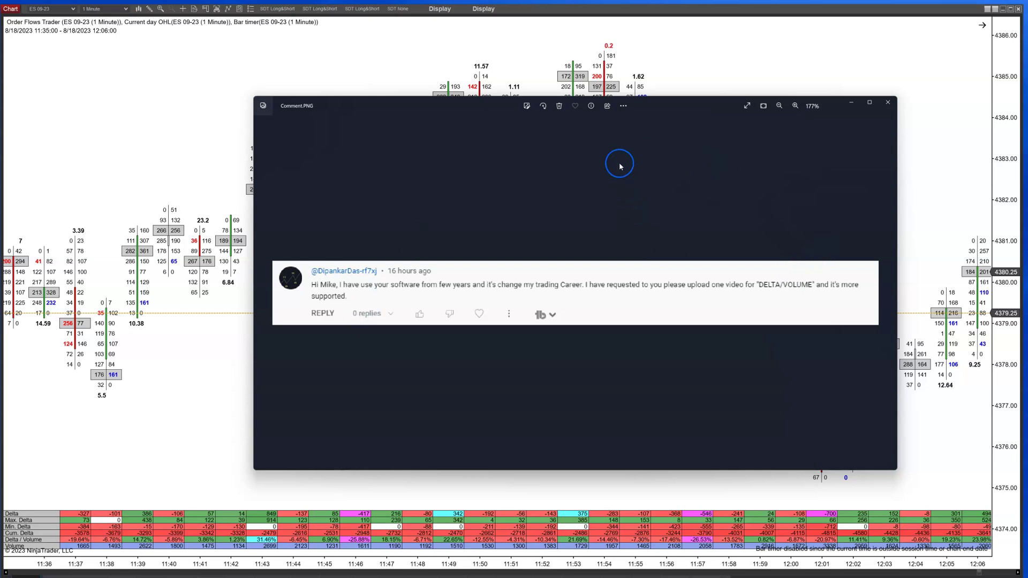
left_click_drag(674, 101, 1027, 102)
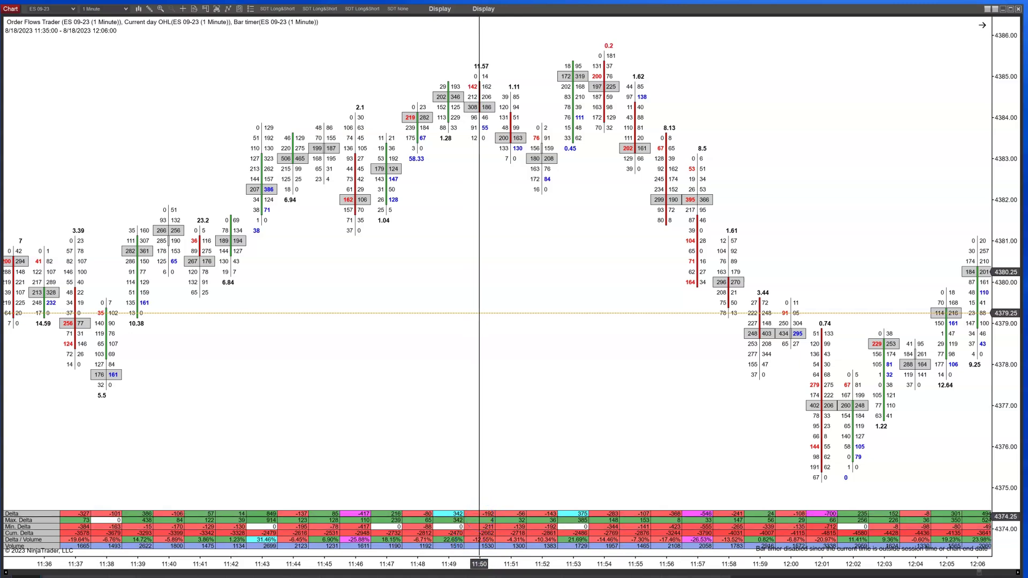
left_click(480, 536)
left_click_drag(479, 536, 444, 543)
left_click(472, 544)
left_click_drag(473, 543, 538, 532)
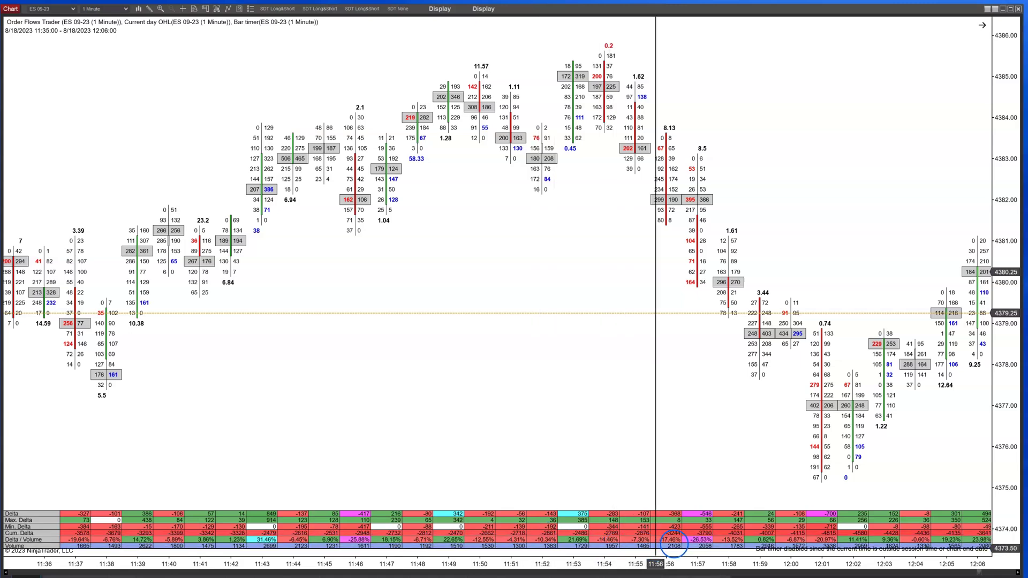
Read the 11:57 and 11:43 bars' Delta, Volume and Delta/Volume summary rows.
left_click(687, 542)
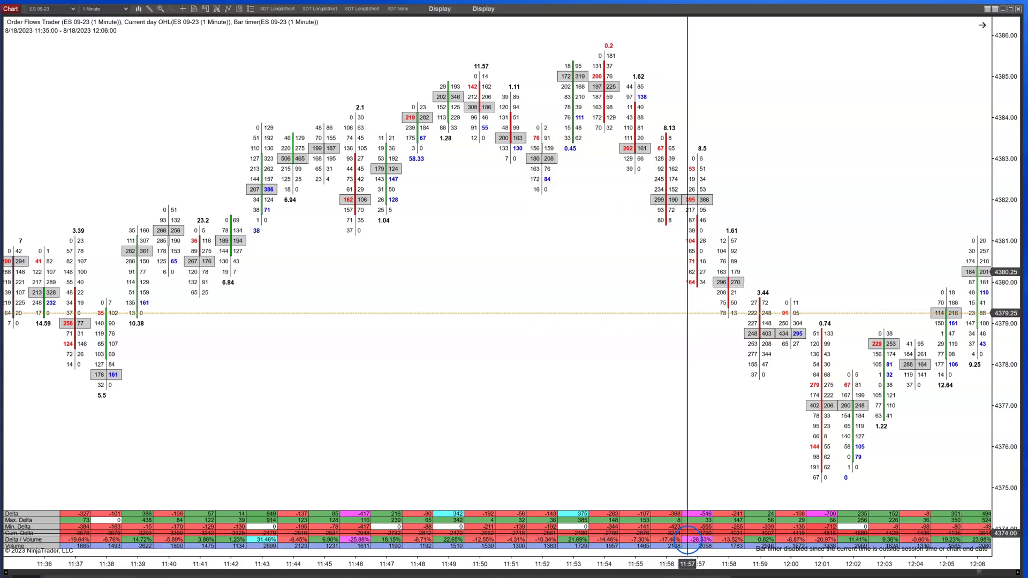
left_click(692, 470)
left_click(689, 542)
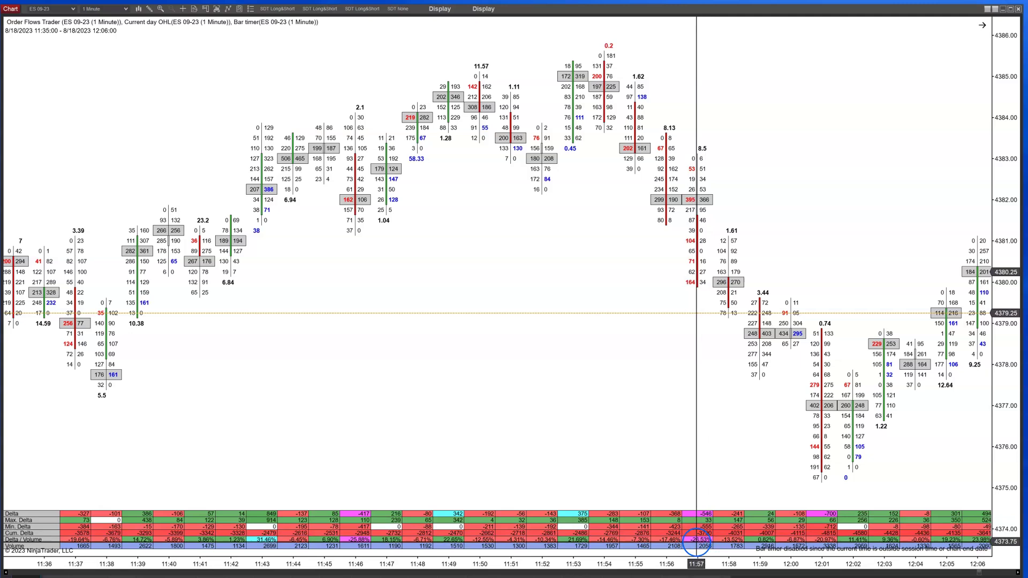
left_click(692, 526)
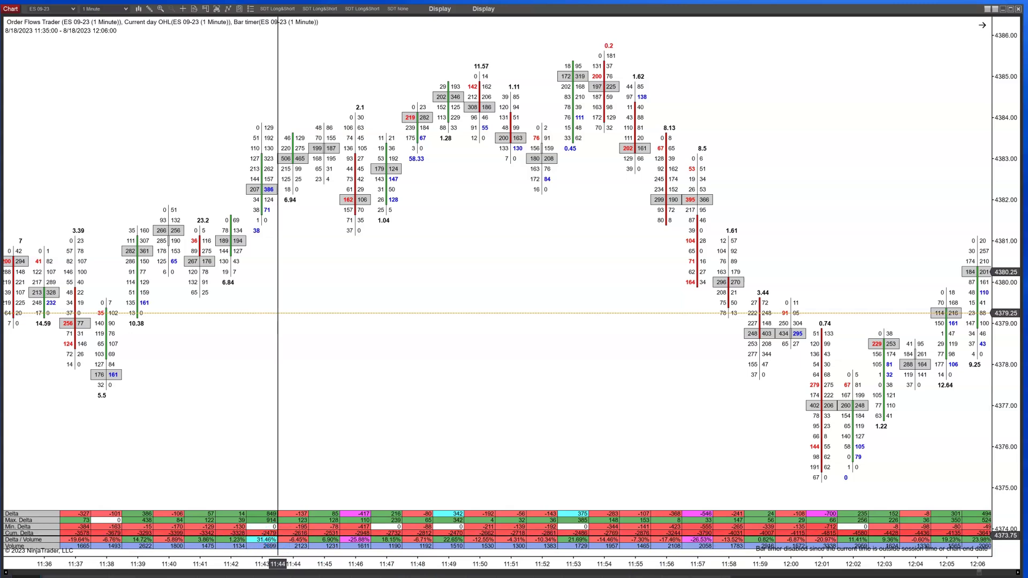
left_click(259, 515)
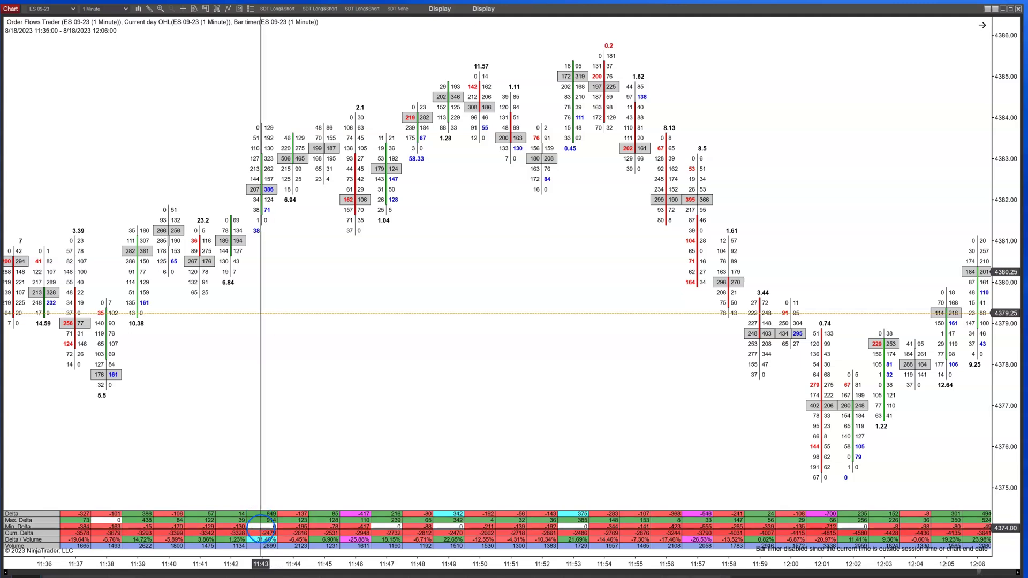
left_click(261, 548)
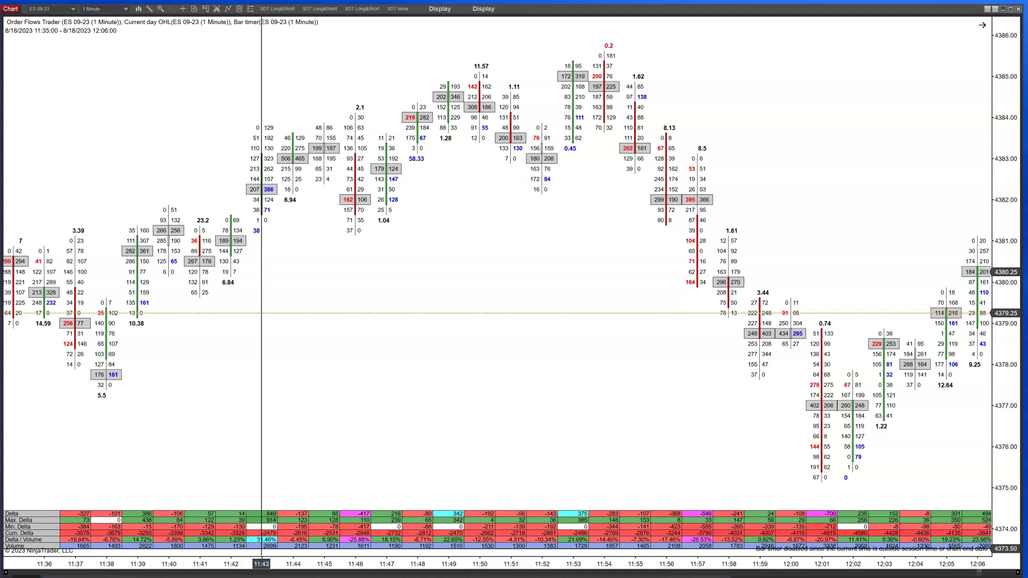
left_click(255, 542)
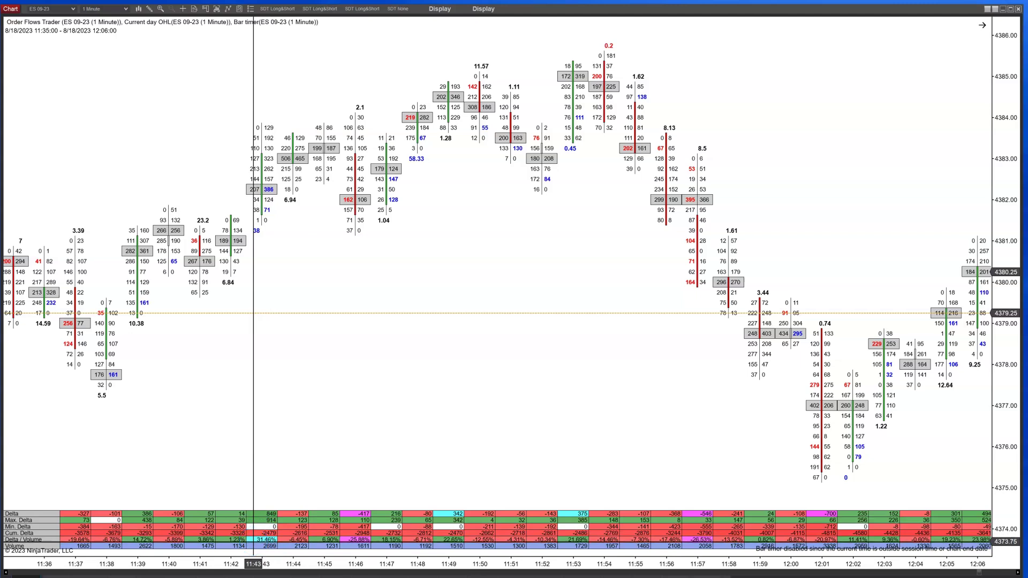
Examine the indicator's extreme selling Delta/Volume colour setting, then close the settings.
right_click(381, 416)
left_click(405, 461)
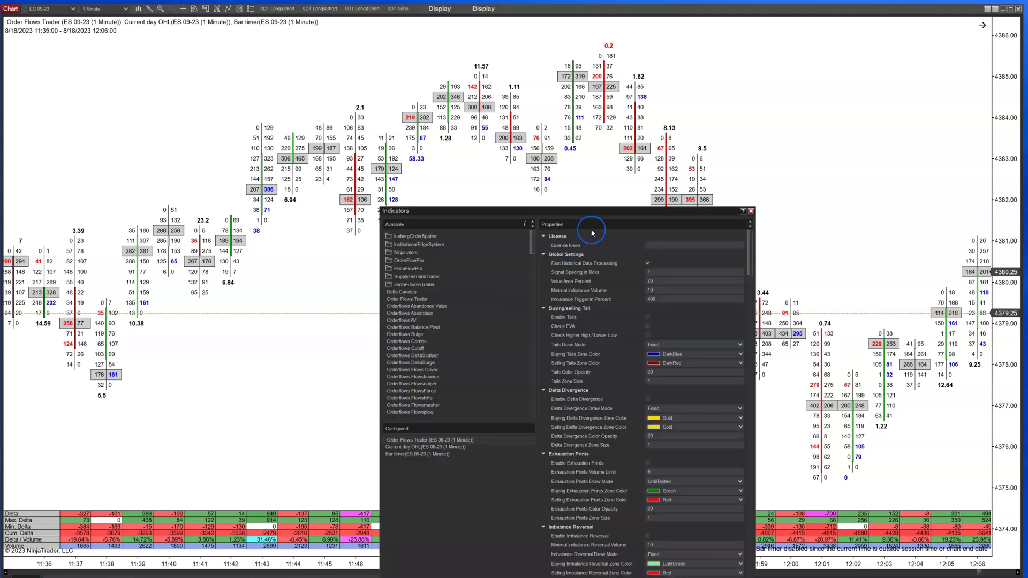
left_click_drag(592, 211, 577, 122)
left_click_drag(734, 165, 732, 400)
left_click(604, 356)
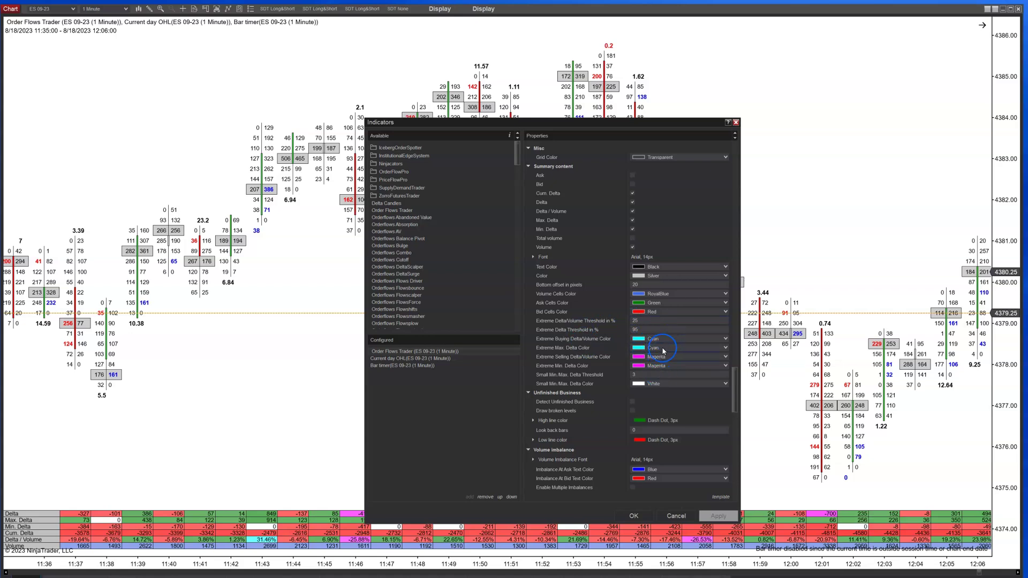
left_click(736, 122)
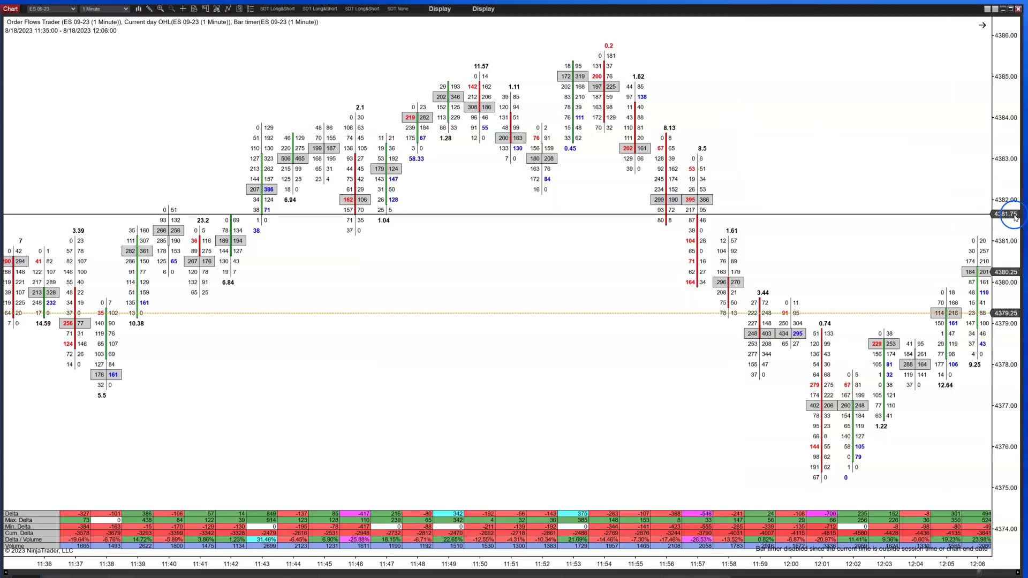
Widen GoCharting over NinjaTrader and add the Orderflow Bar Statistics study to ESU23.
left_click_drag(1020, 216, 753, 222)
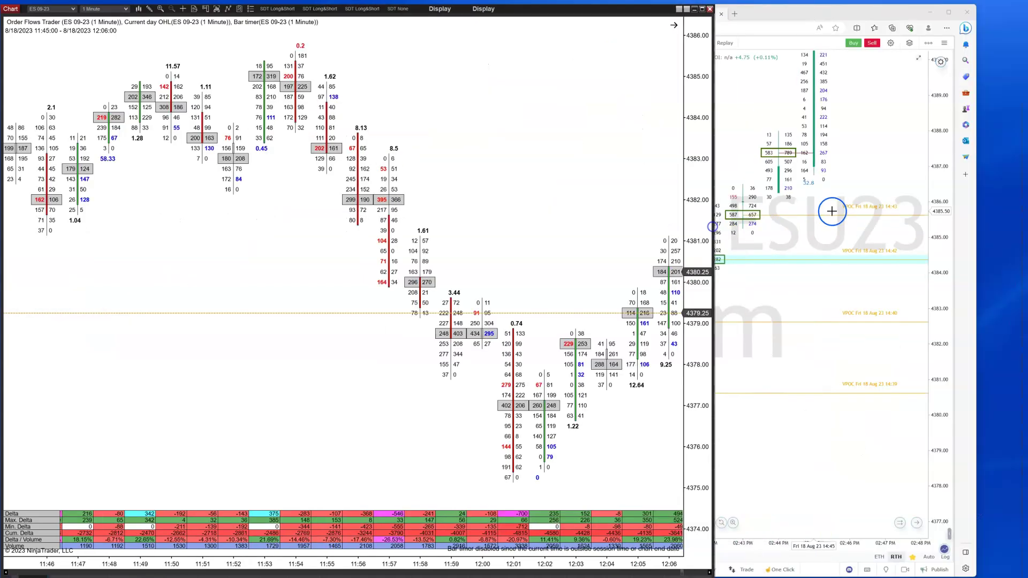
left_click(764, 211)
left_click_drag(489, 289, 171, 287)
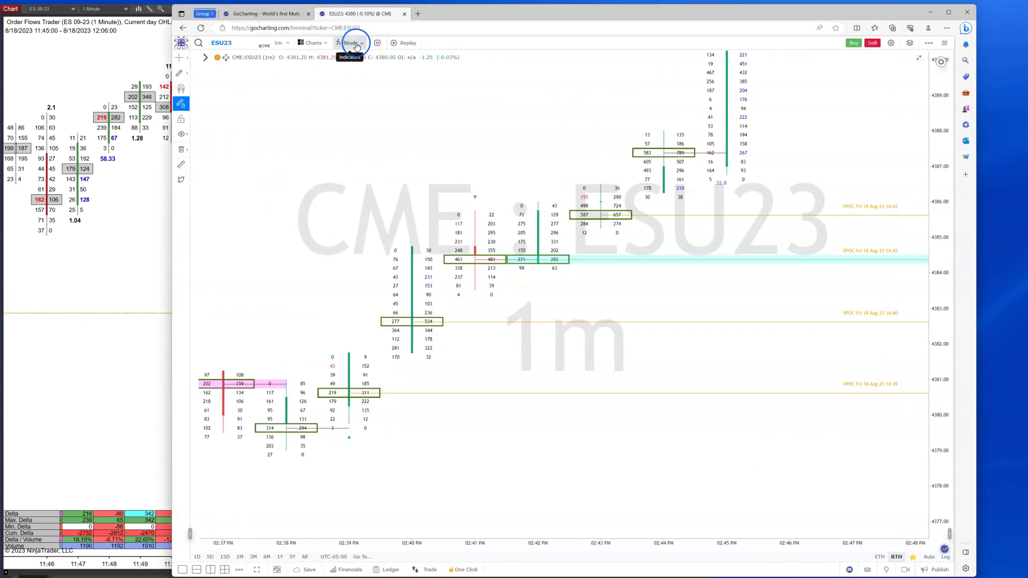
left_click(351, 42)
mouse_move(335, 132)
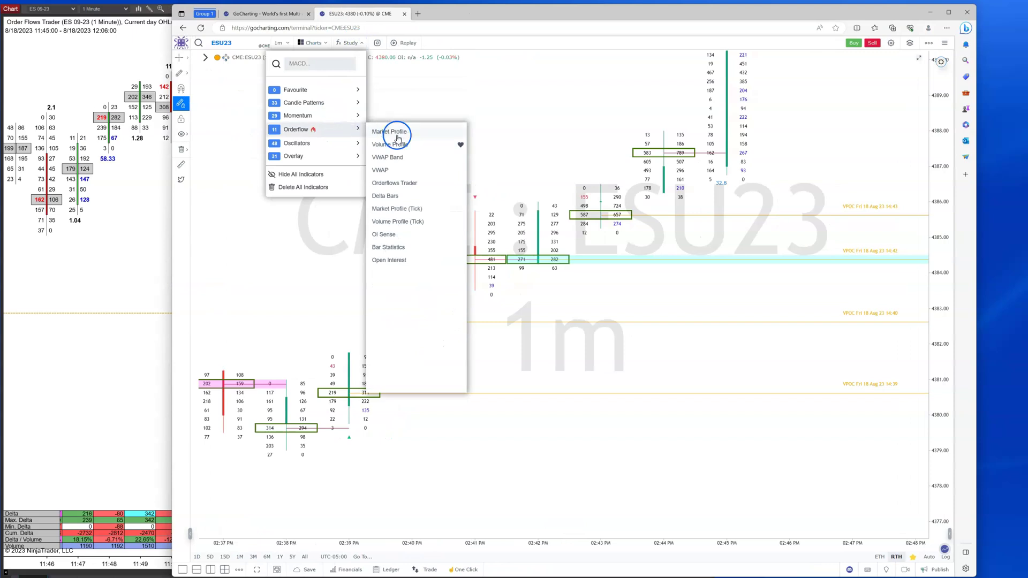
left_click(402, 248)
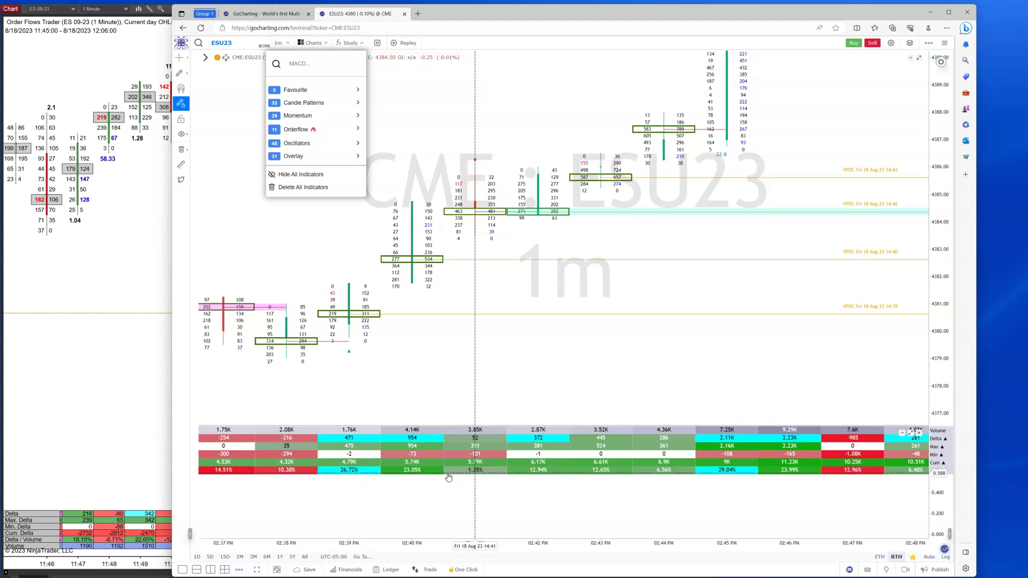
Read the 14:39 bar's Bar Statistics values, then return NinjaTrader to the front.
left_click(351, 471)
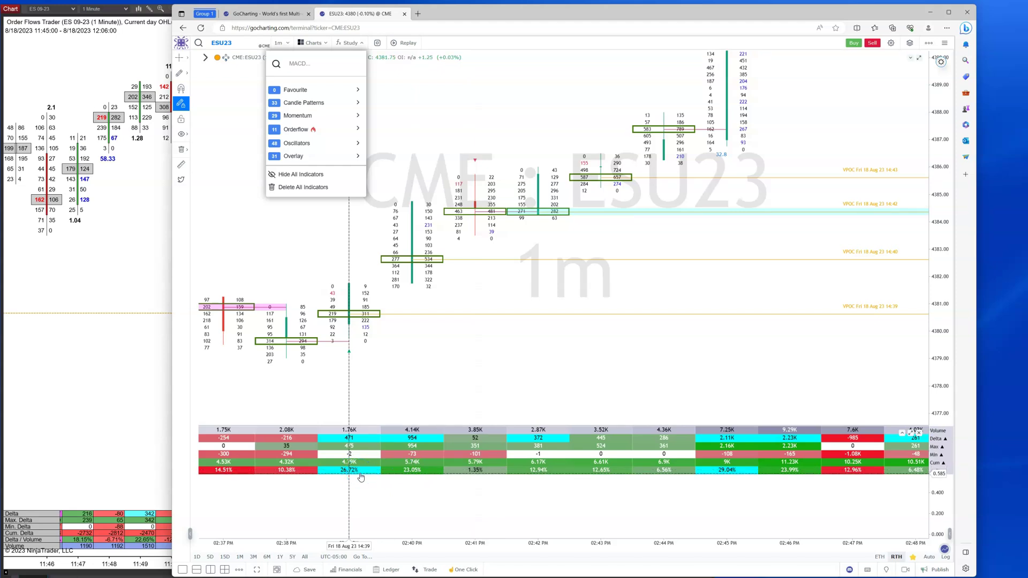
left_click(363, 467)
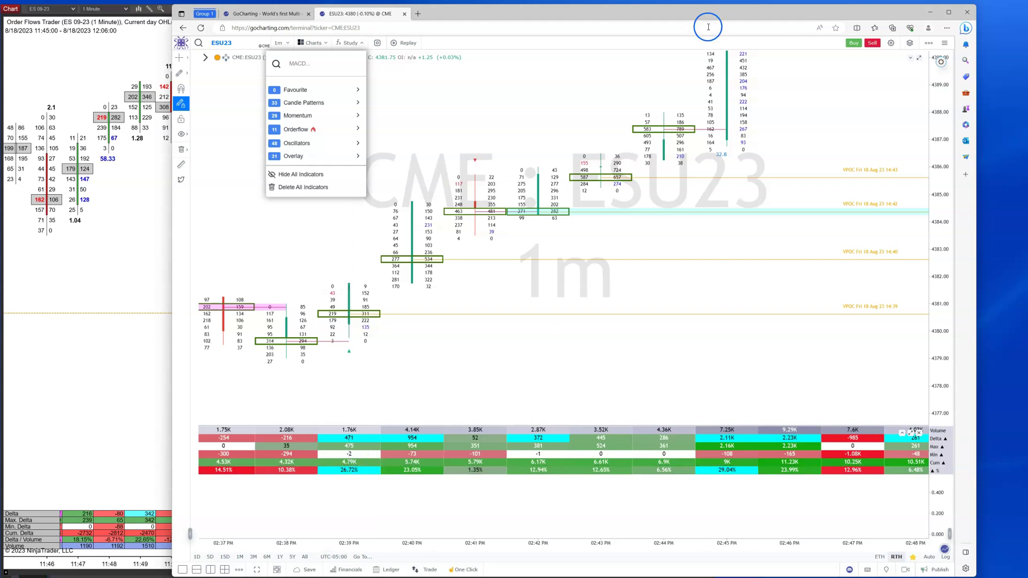
left_click(164, 285)
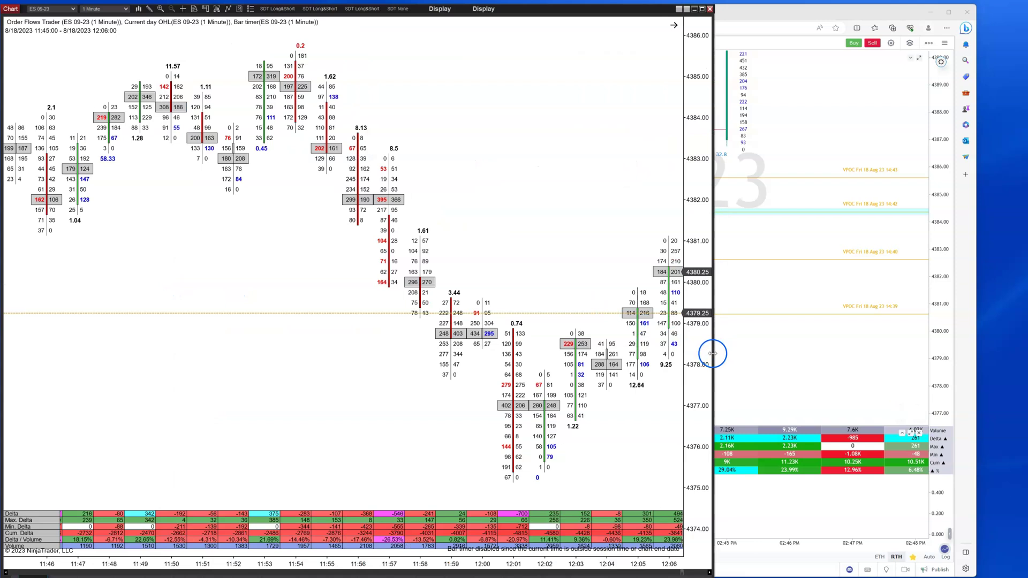
Restore the NinjaTrader chart to full width and switch it to HE 10-23 1-minute.
left_click_drag(713, 353, 1024, 352)
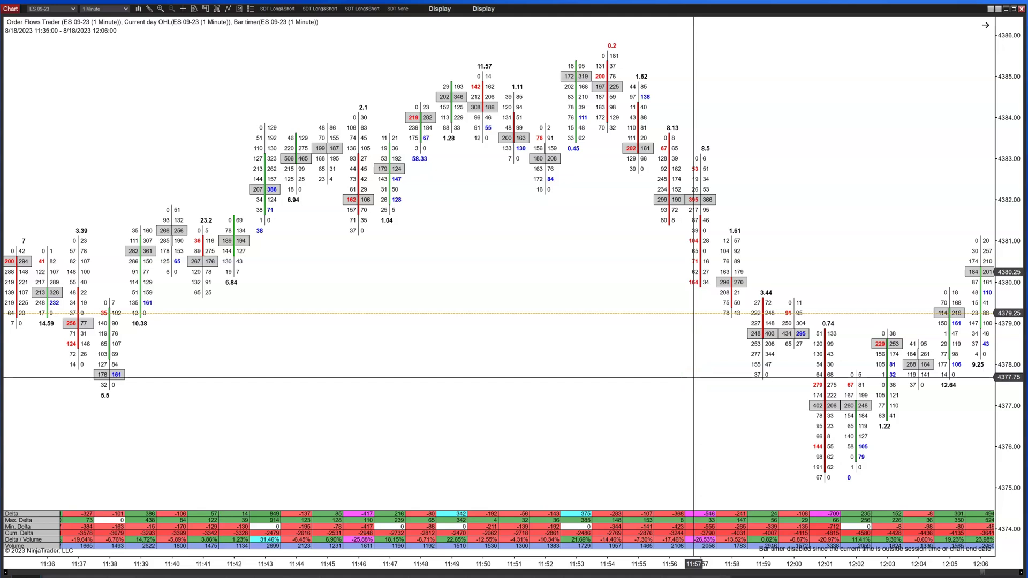
left_click(574, 485)
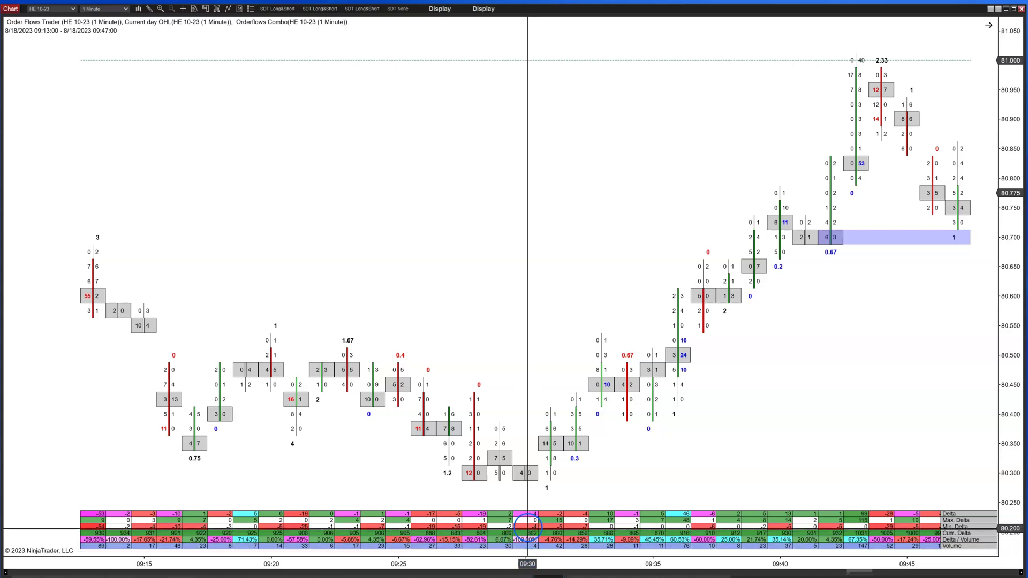
Review the 09:30 and 09:33 HE bars' Volume and summary row values.
left_click(530, 548)
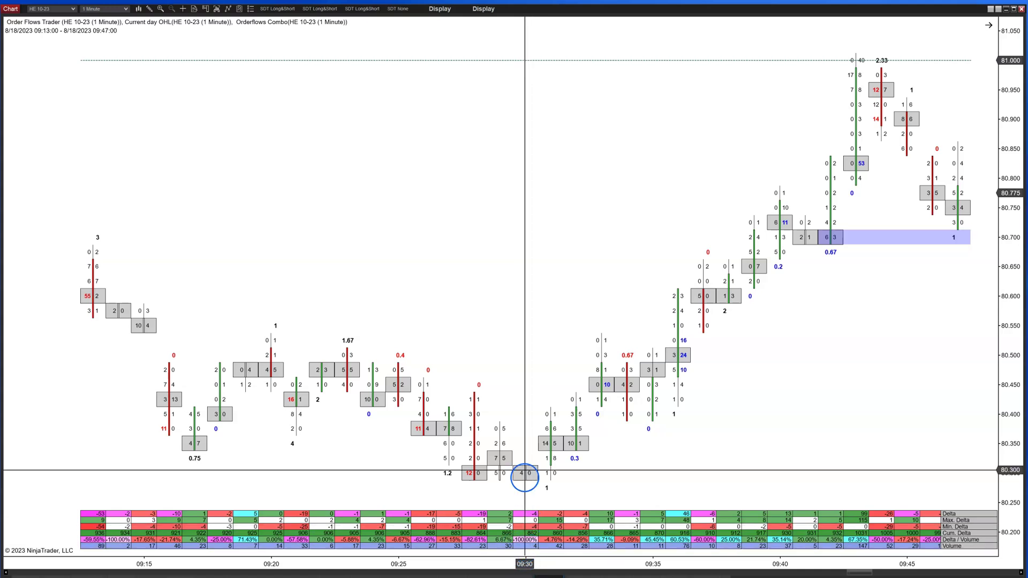
left_click(530, 516)
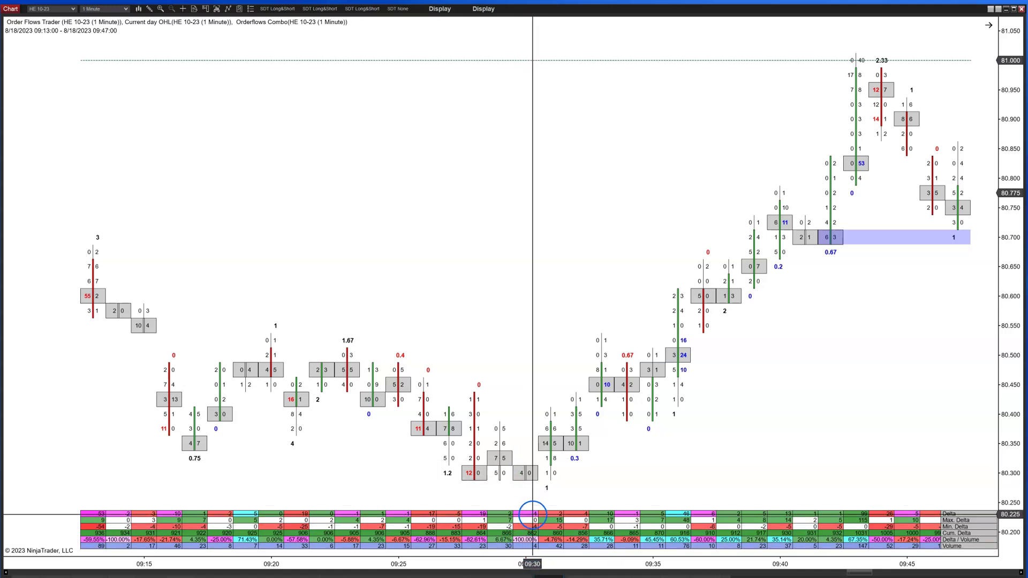
left_click(516, 546)
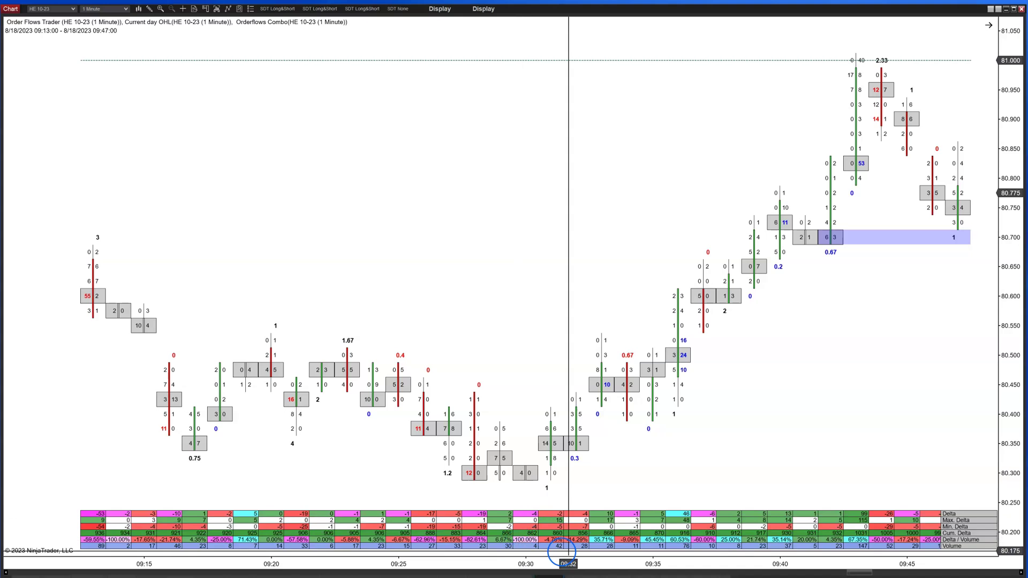
left_click(606, 540)
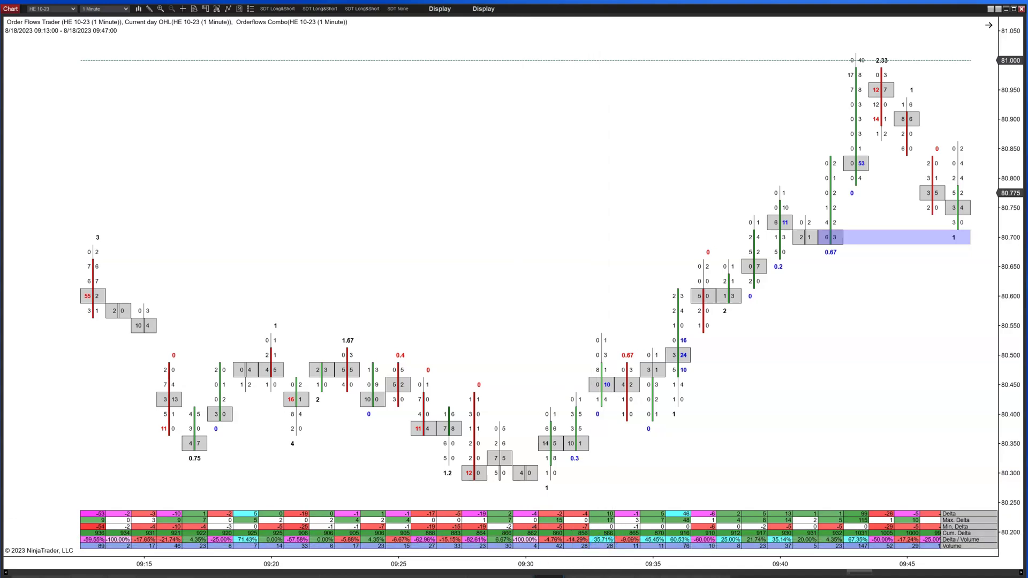
key("alt+Tab")
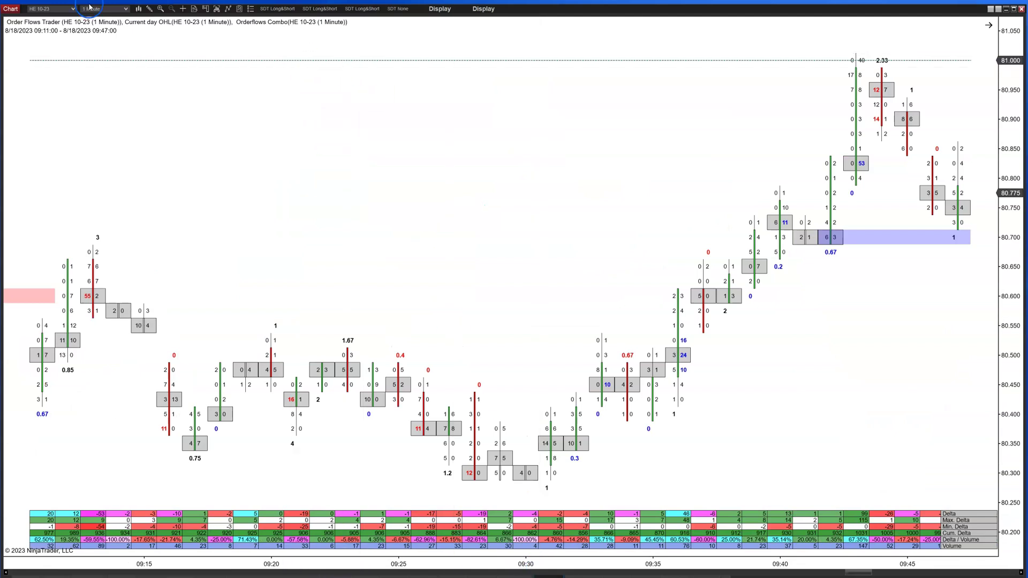
Dismiss the chart options menu, scroll back in time, and check the 09:19 bar's summary values.
right_click(376, 213)
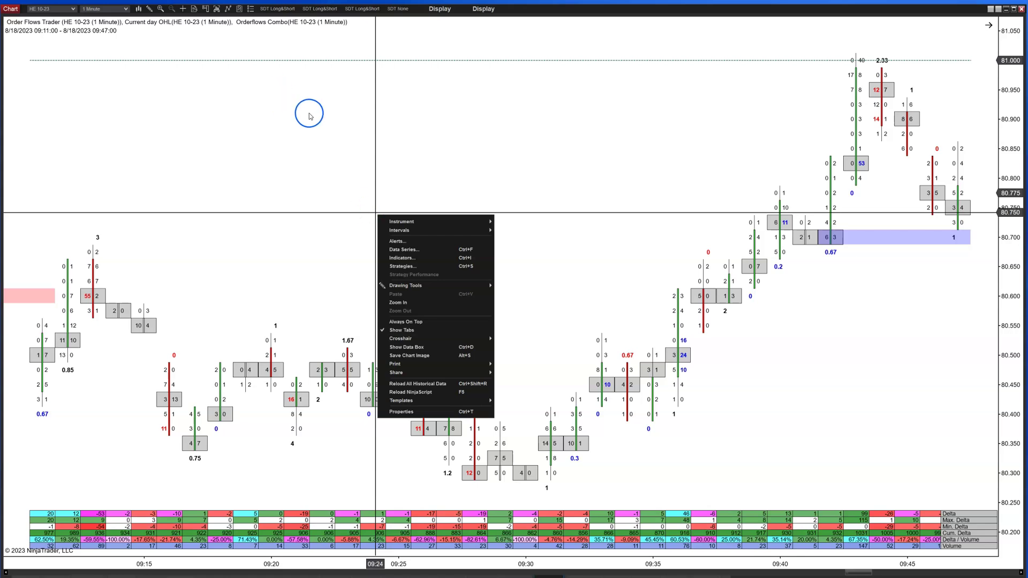
left_click(346, 197)
scroll(347, 197, "up", 5)
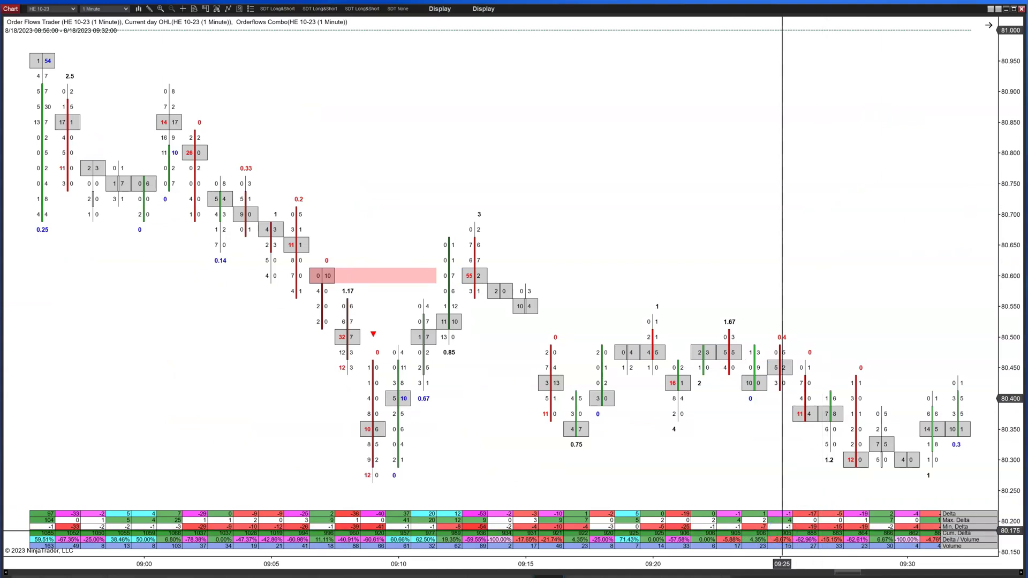
left_click(633, 553)
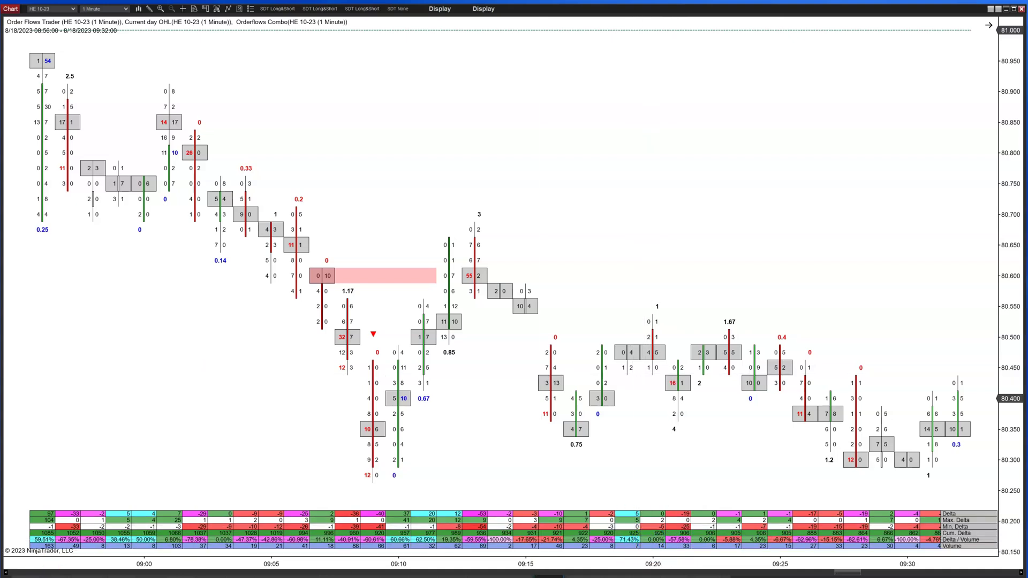
Change the HE 10-23 chart period from 1 minute to 40 Tick bars.
left_click(127, 11)
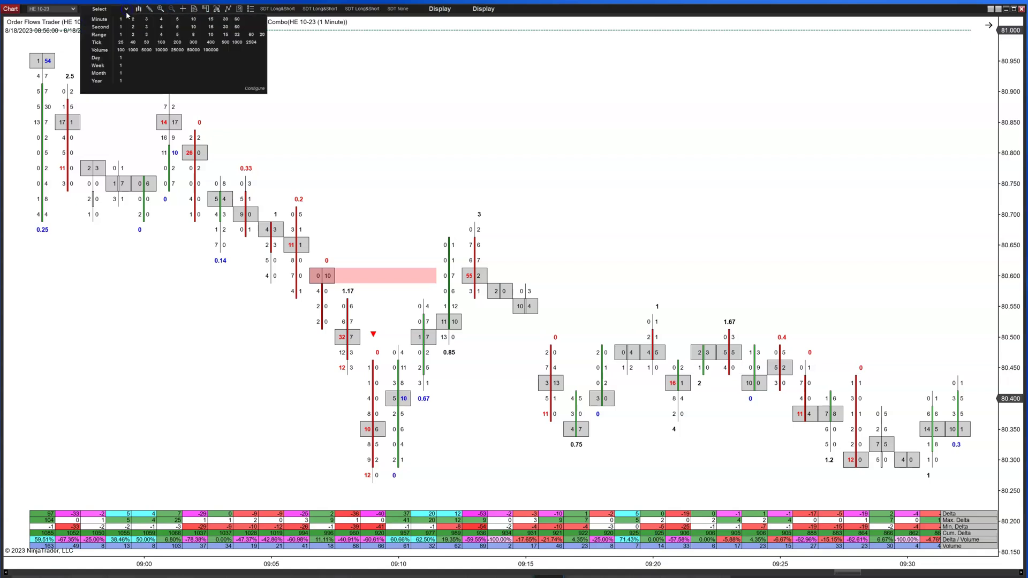
left_click(134, 43)
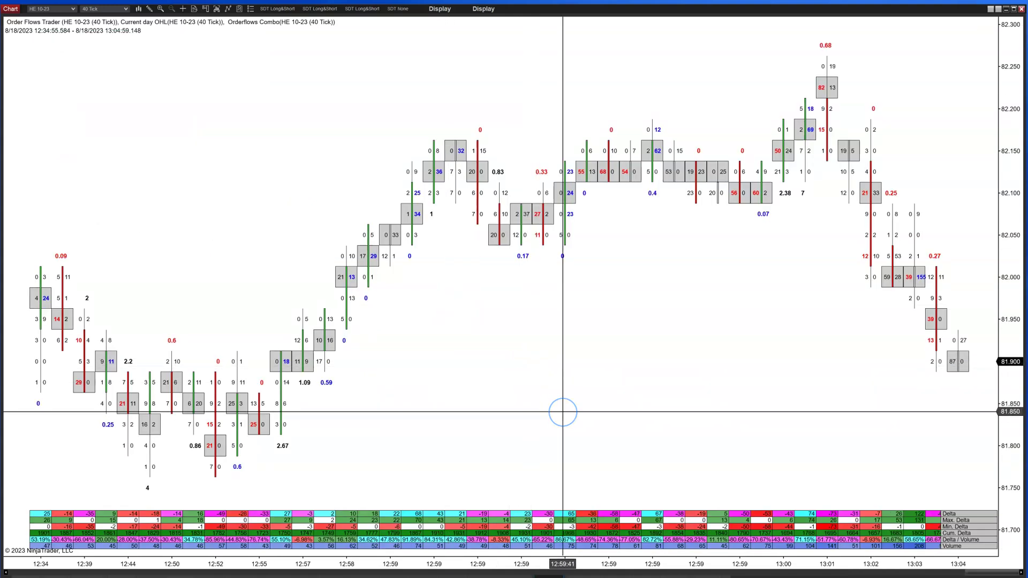
scroll(562, 412, "down", 10)
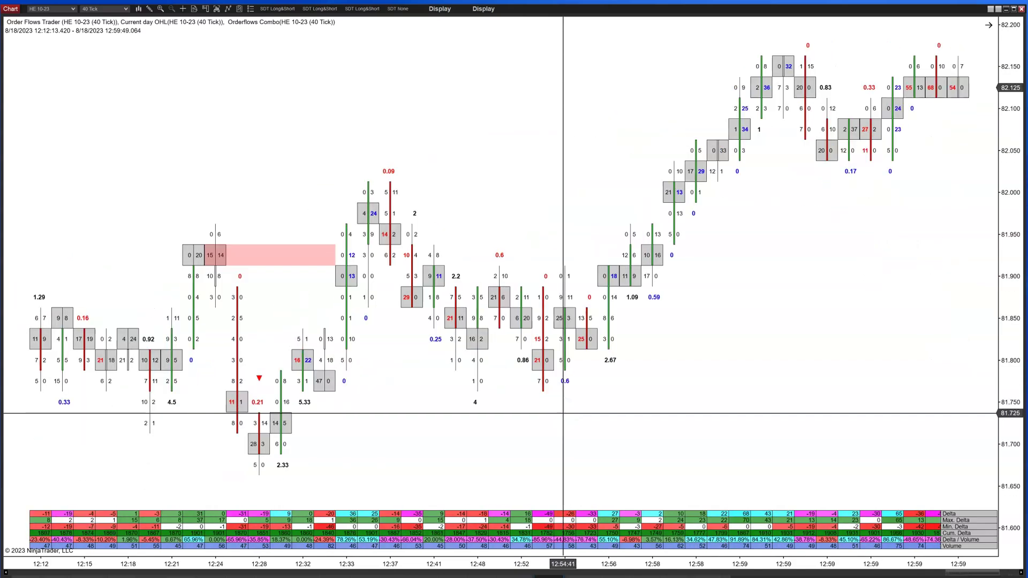
left_click(112, 11)
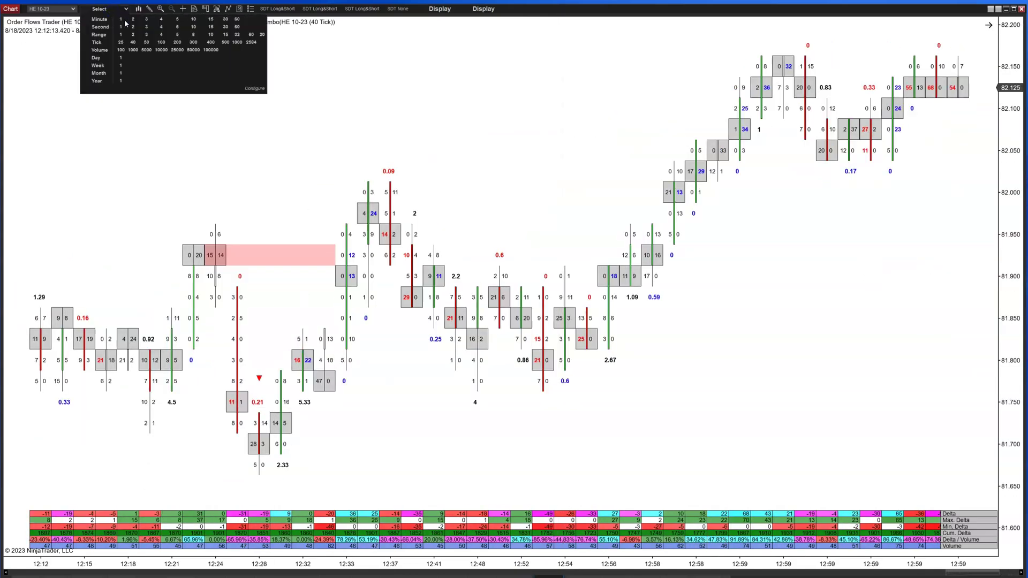
Switch HE to 5 Range bars and review the 11:28 and 11:32 bars' summary rows.
left_click(183, 35)
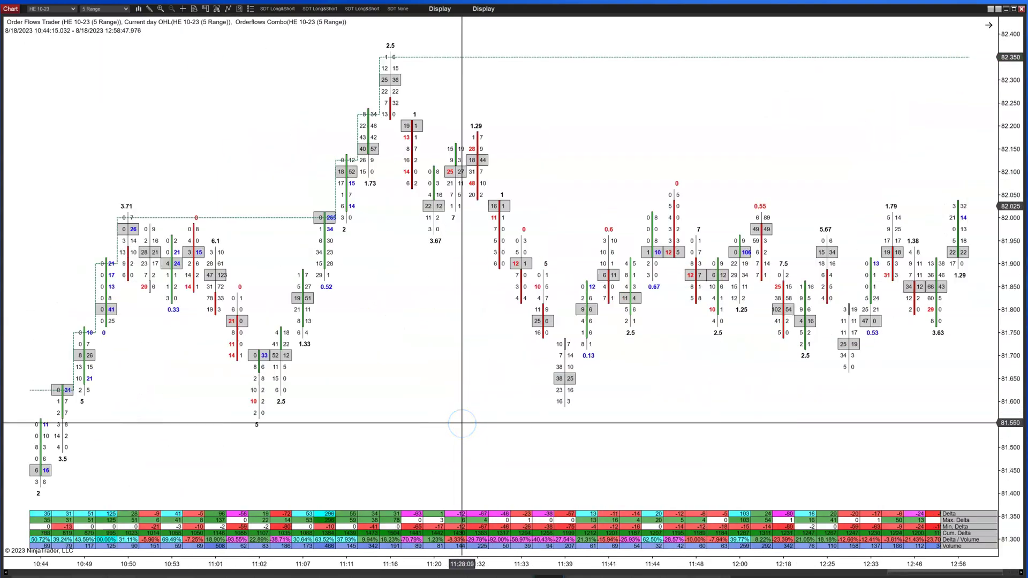
scroll(462, 423, "up", 3)
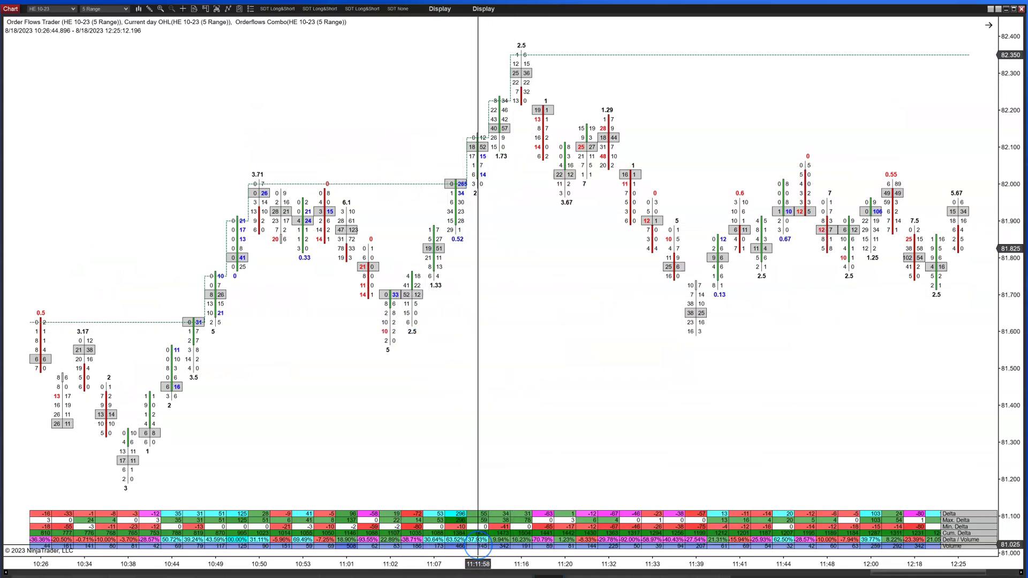
left_click(597, 555)
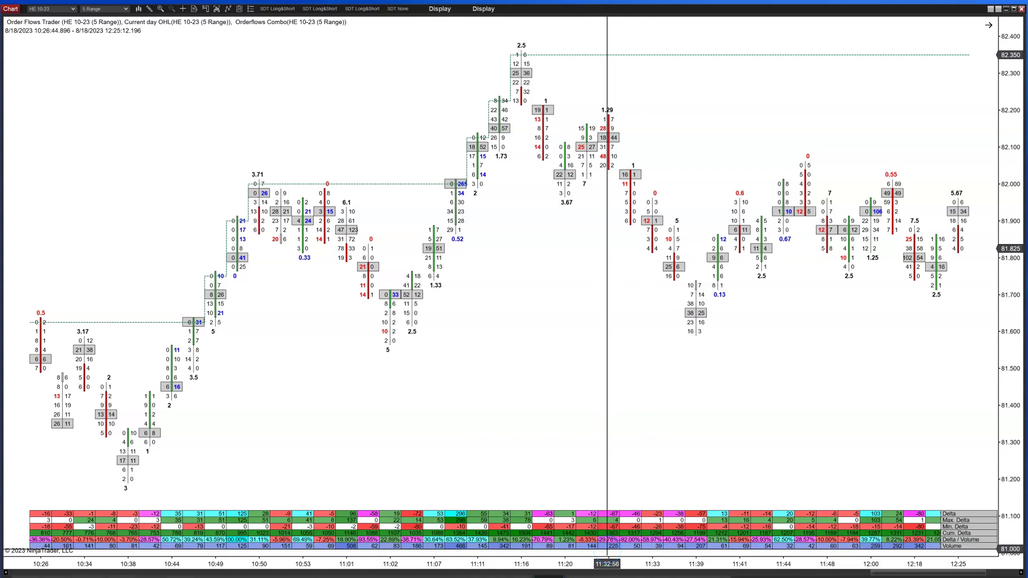
left_click(601, 516)
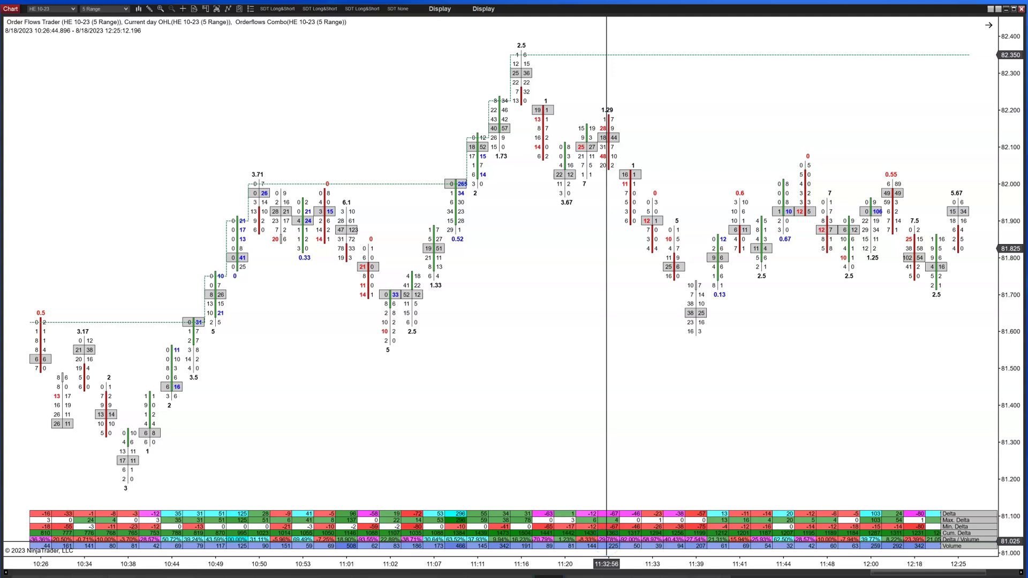
scroll(518, 477, "up", 5)
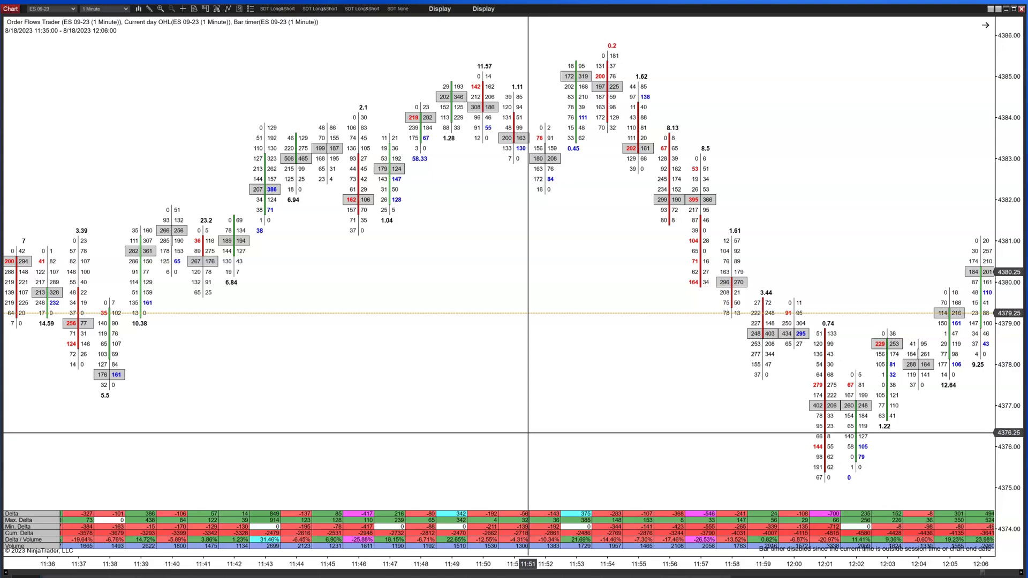
Check the ES 11:54 bar, then drag the scrollbar back to the 07:47–08:18 session start.
left_click(622, 450)
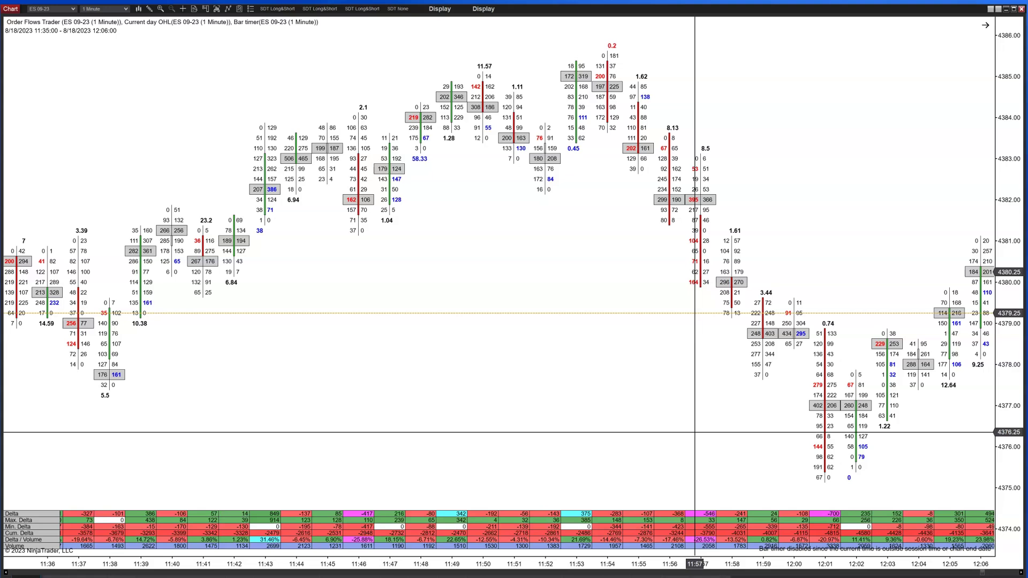
left_click(982, 573)
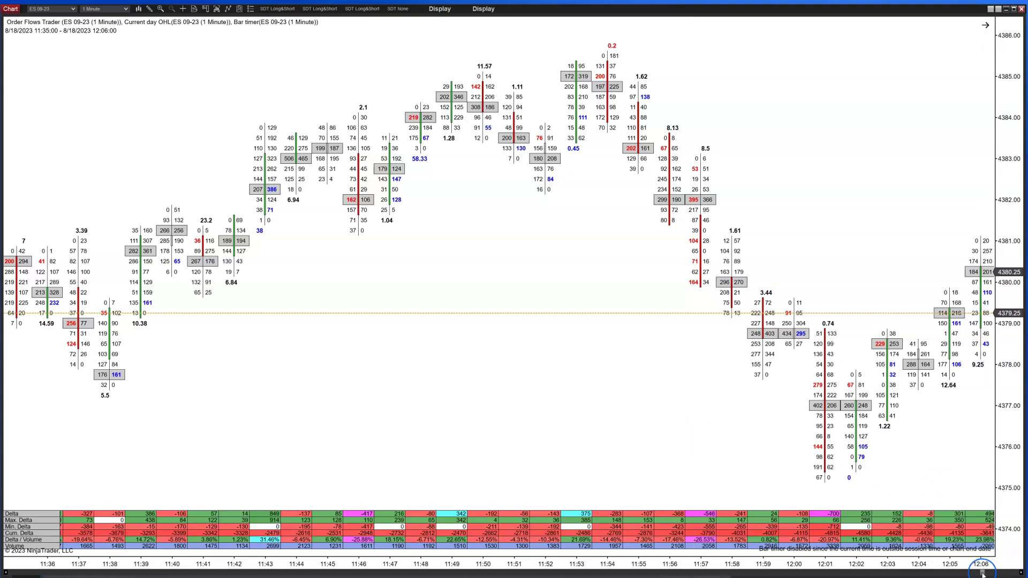
left_click_drag(983, 573, 950, 569)
left_click(711, 467)
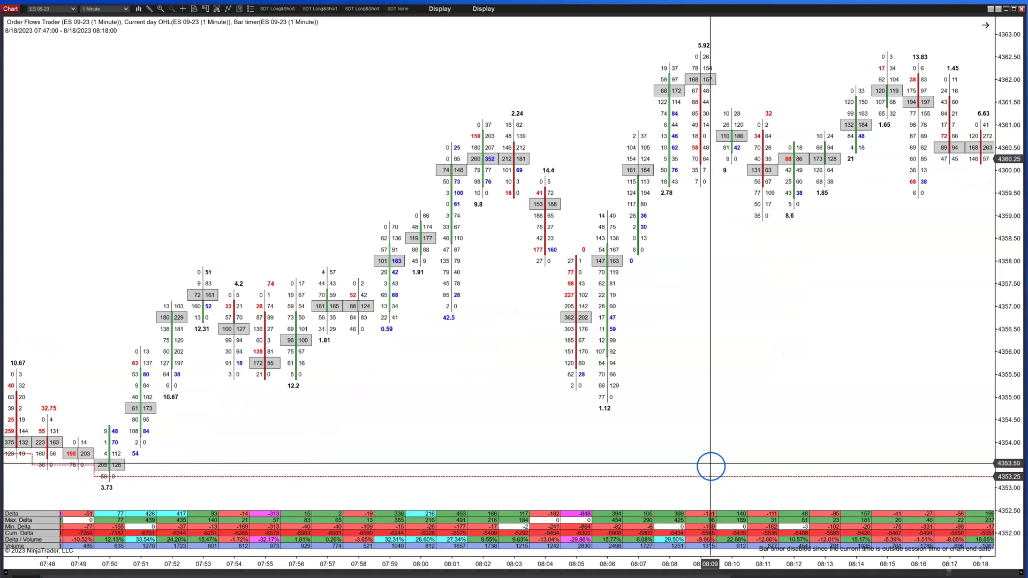
Scroll the ES chart forward to the 08:41–09:12 bars, inspecting bars such as 09:02.
scroll(710, 467, "down", 5)
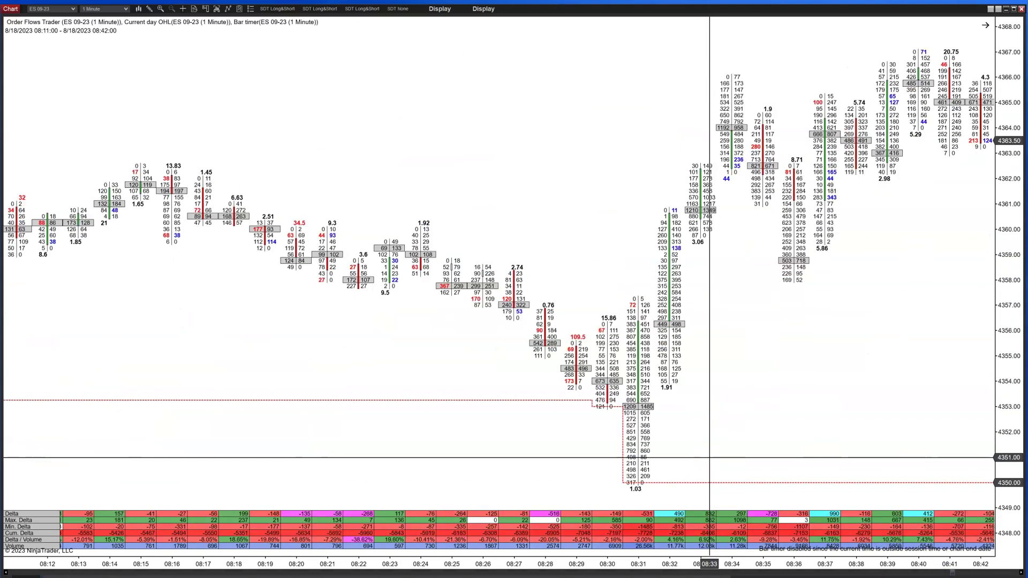
left_click(615, 466)
scroll(637, 466, "down", 3)
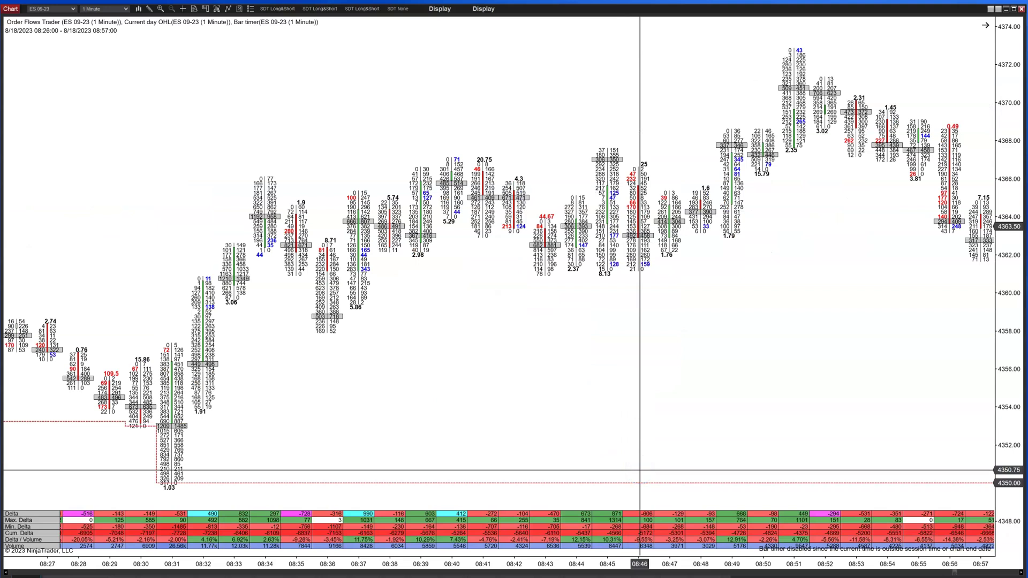
scroll(639, 470, "down", 2)
left_click(825, 555)
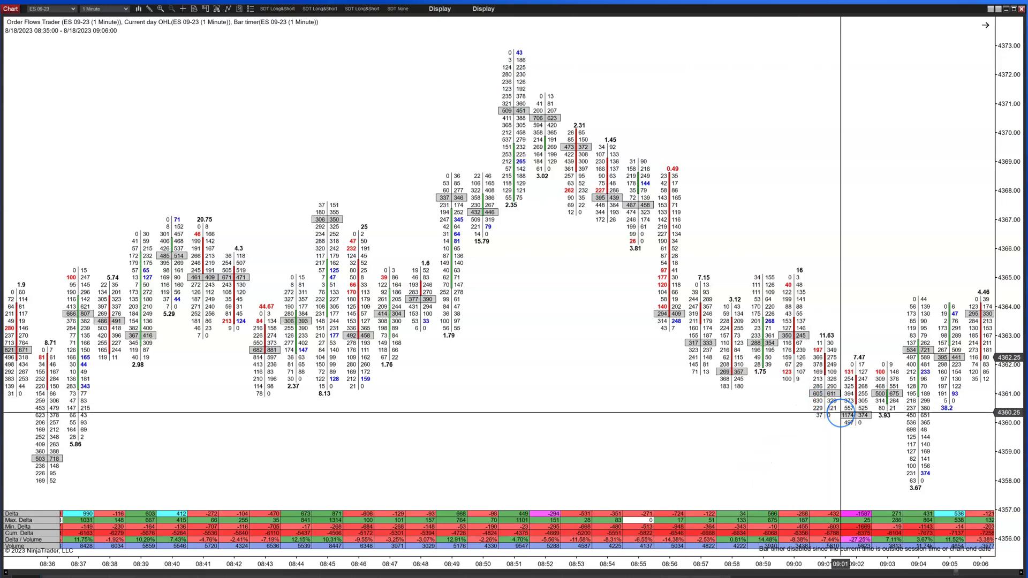
left_click(850, 410)
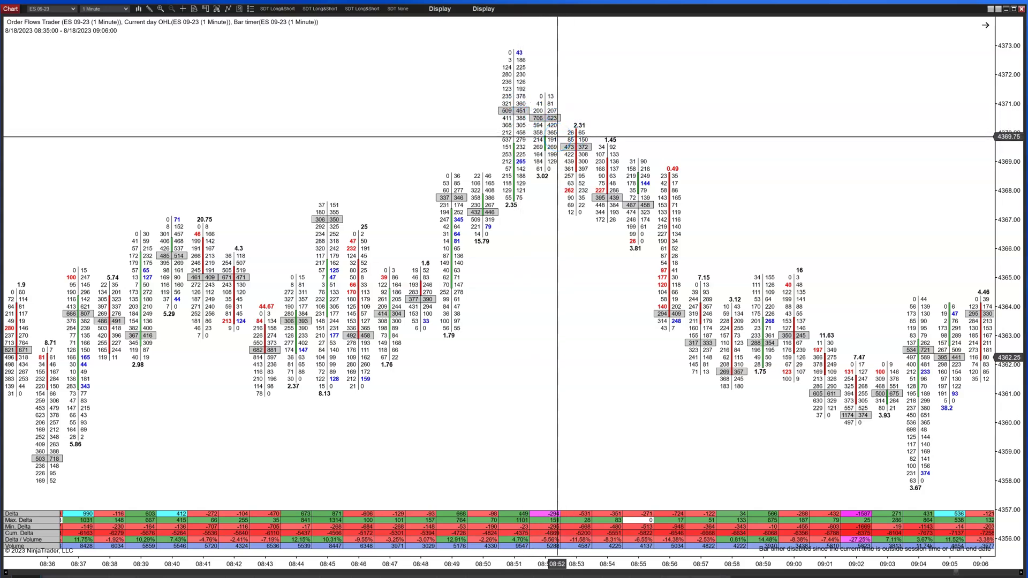
scroll(823, 393, "down", 3)
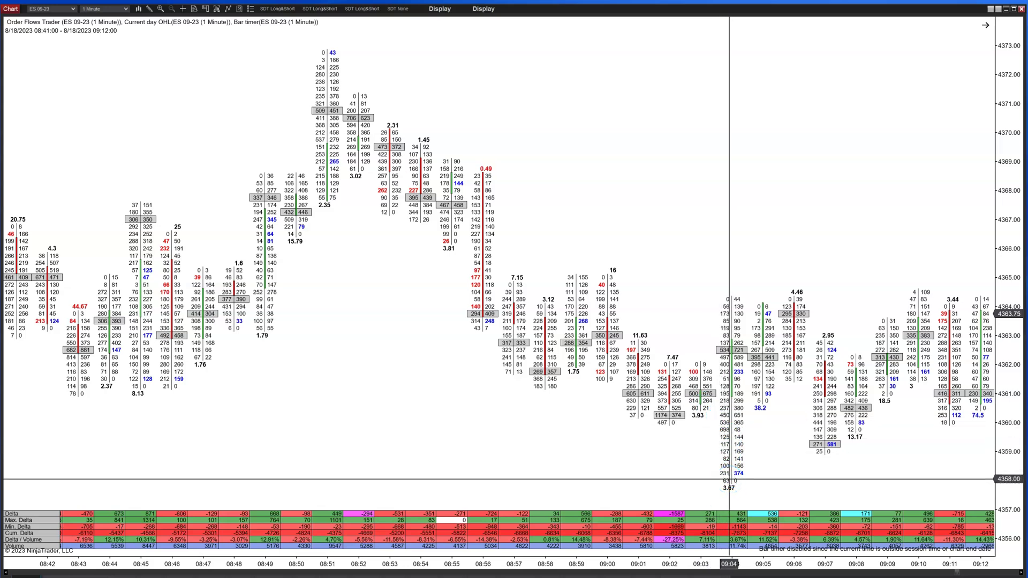
Inspect the 09:04 bar's price levels, then scroll forward to the 10:02–10:33 bars.
scroll(728, 473, "down", 3)
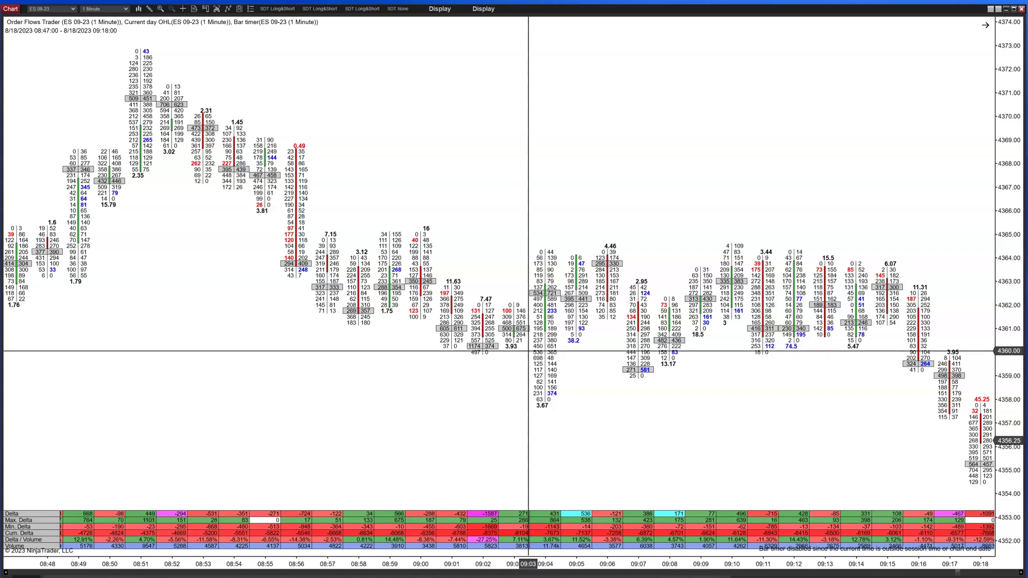
left_click(540, 357)
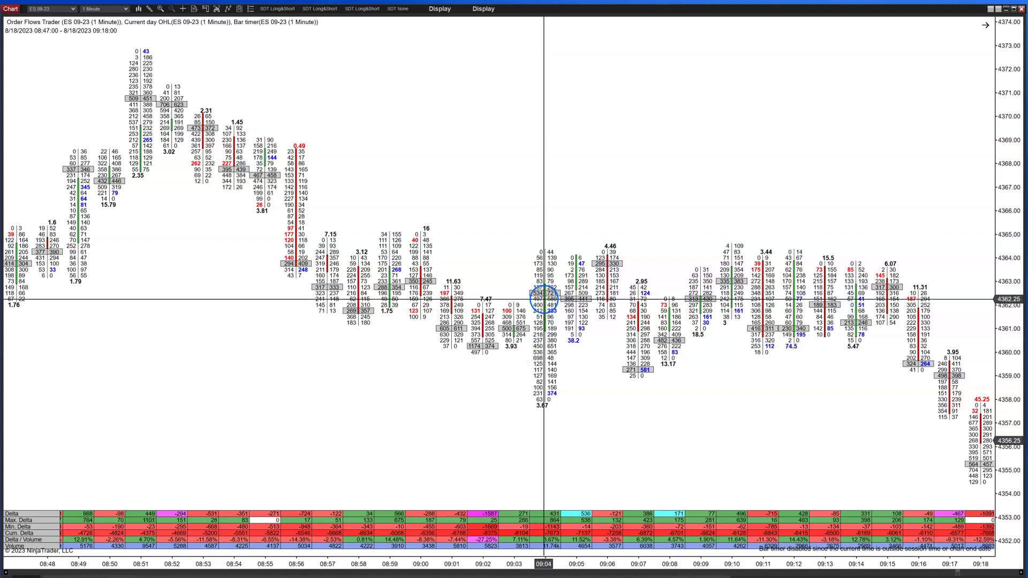
left_click(548, 353)
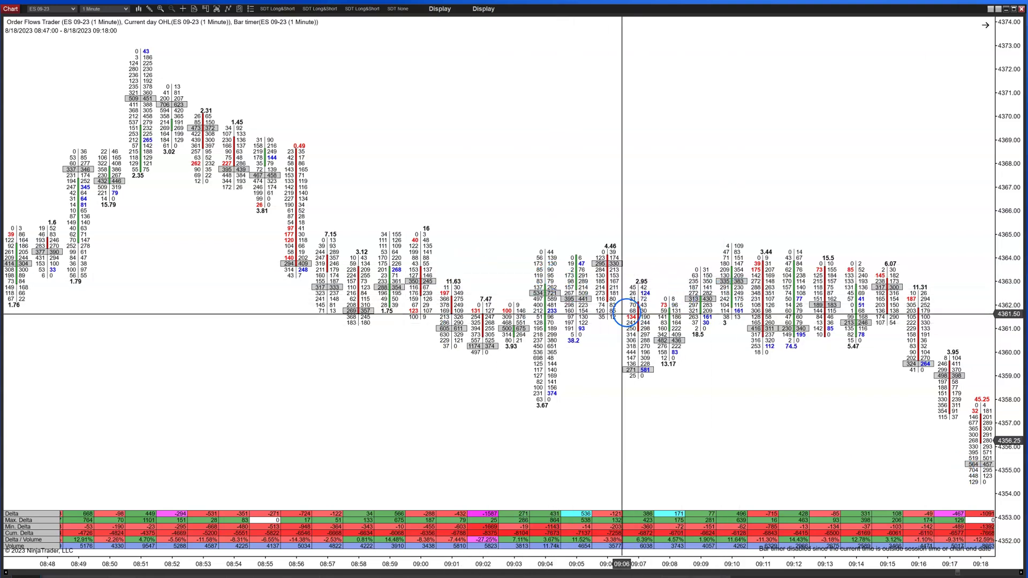
scroll(605, 322, "down", 5)
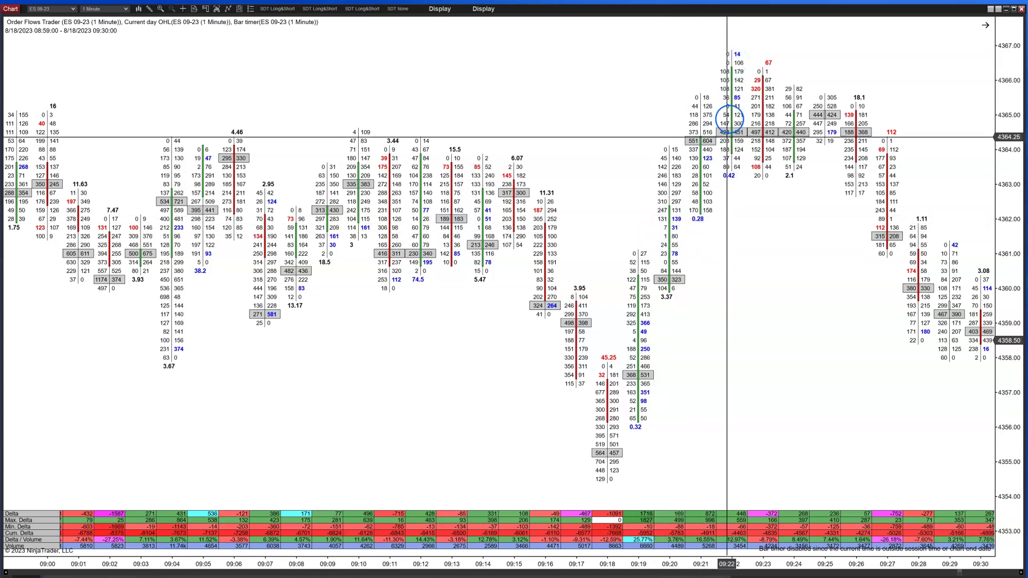
scroll(733, 301, "down", 5)
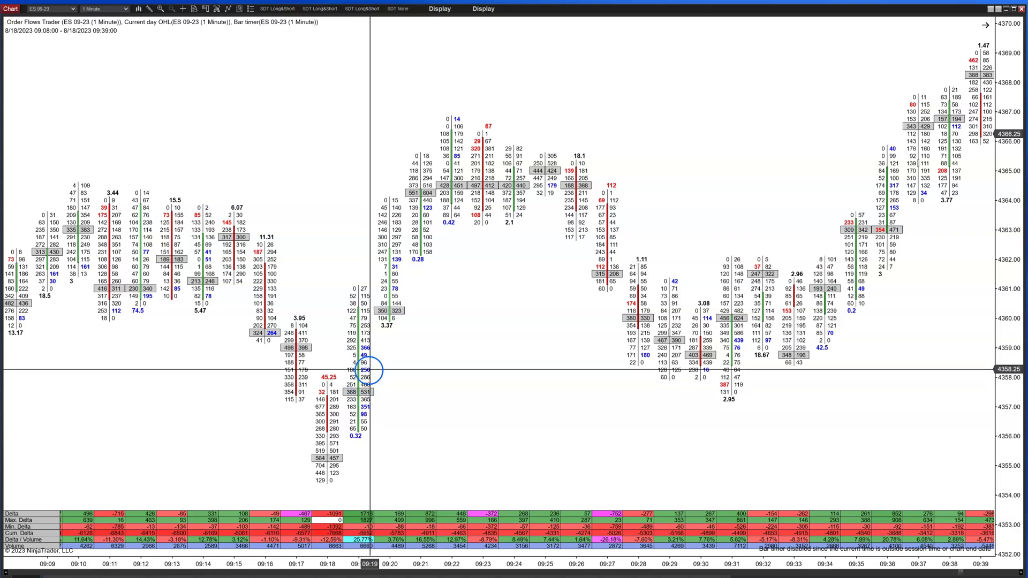
scroll(696, 425, "down", 4)
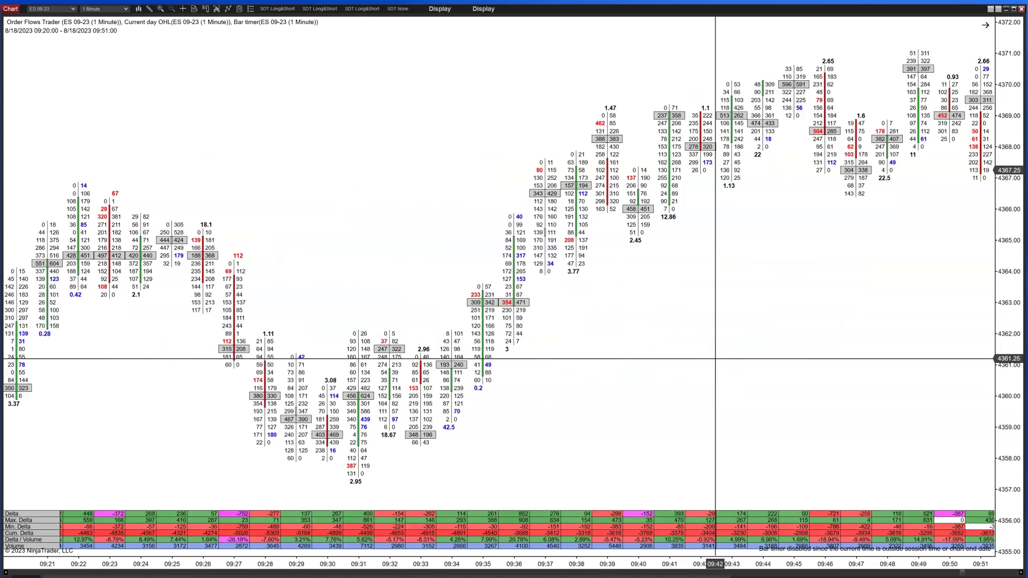
scroll(715, 358, "down", 6)
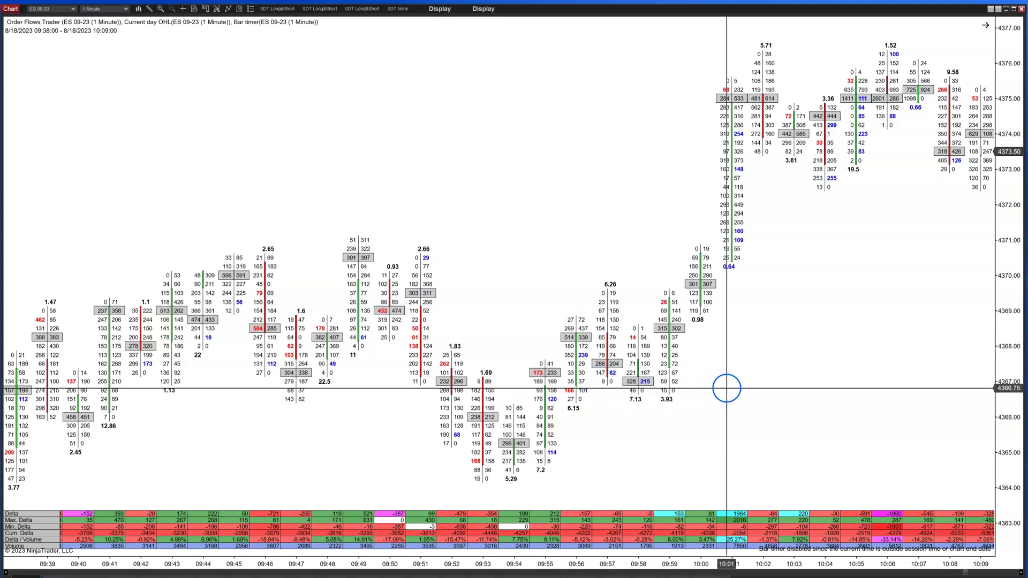
left_click_drag(736, 204, 172, 398)
scroll(361, 240, "up", 5)
scroll(172, 440, "up", 2)
scroll(305, 420, "up", 3)
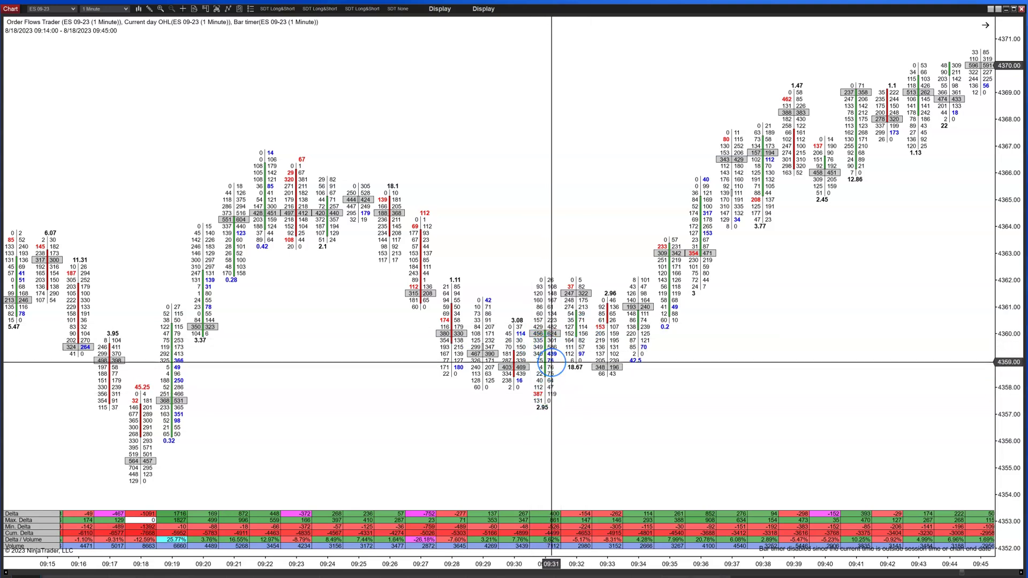
scroll(552, 363, "down", 10)
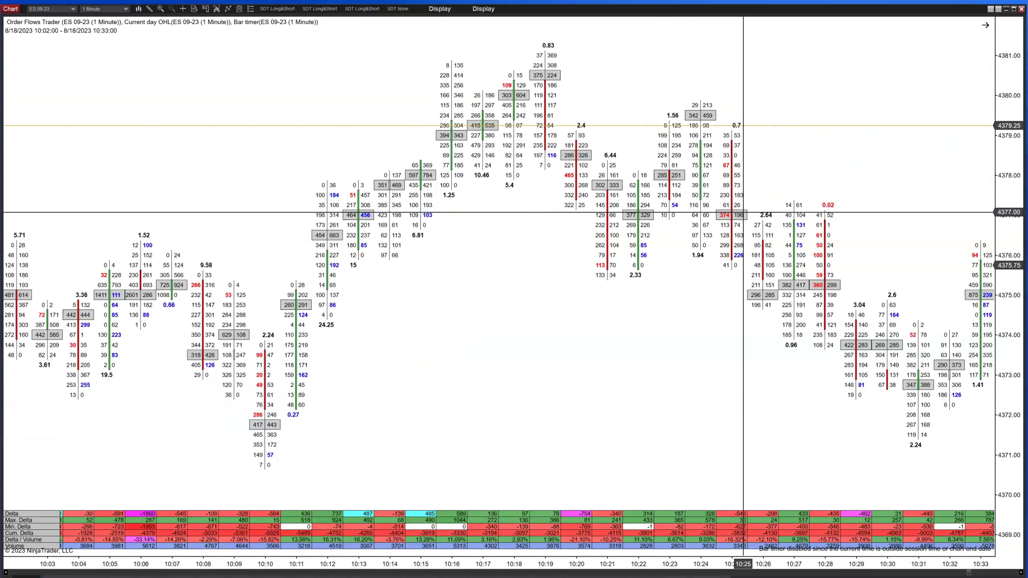
Scroll back to mark the 09:32 bar's low, then forward to the 09:47–10:18 bars.
scroll(743, 212, "up", 3)
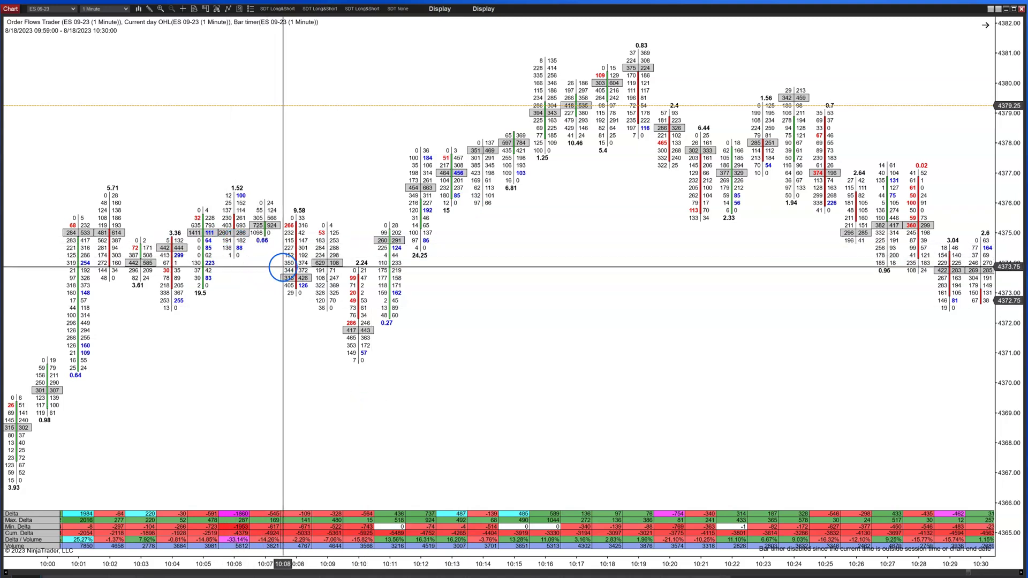
scroll(286, 186, "down", 5)
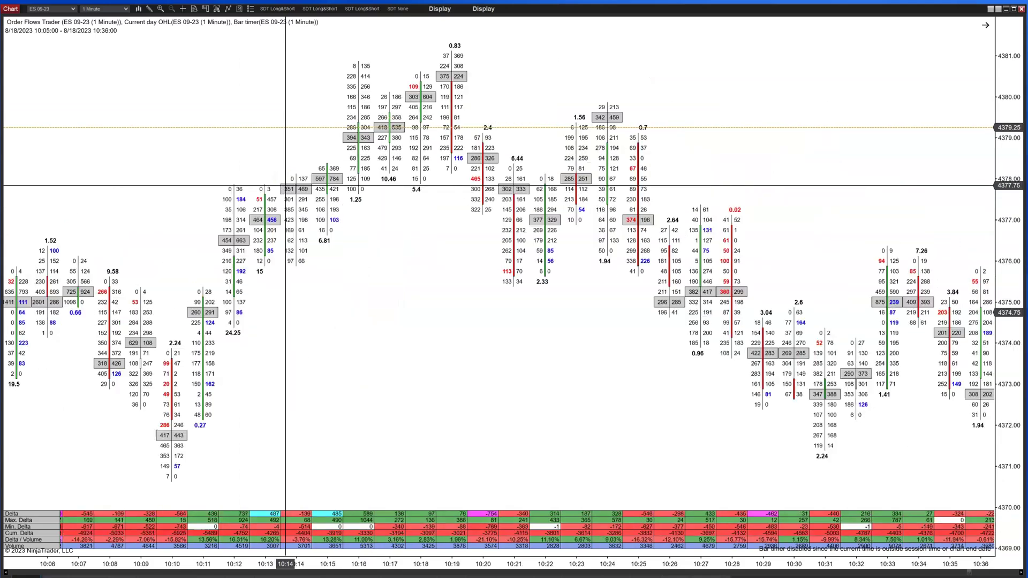
scroll(285, 186, "up", 15)
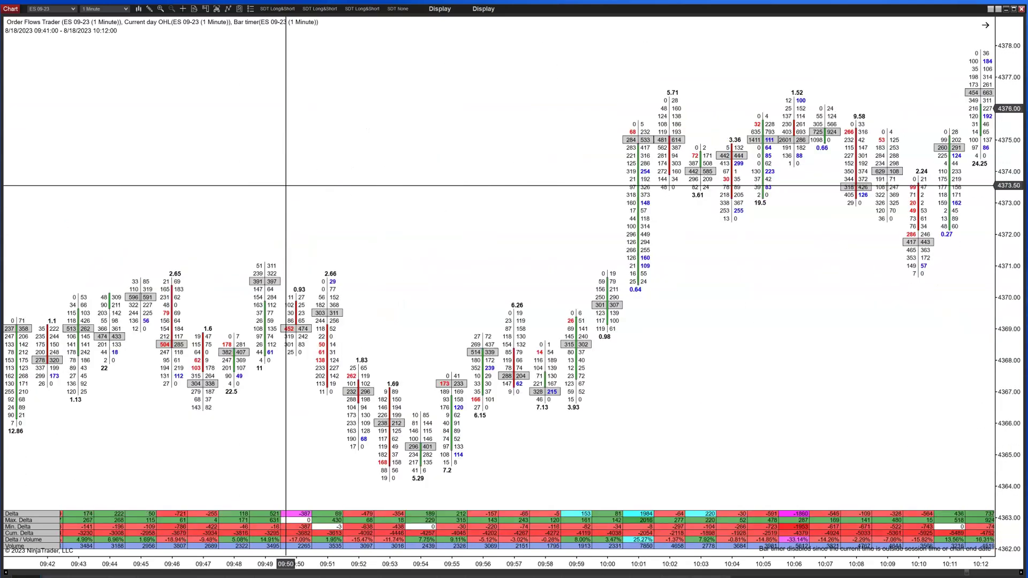
left_click(363, 364)
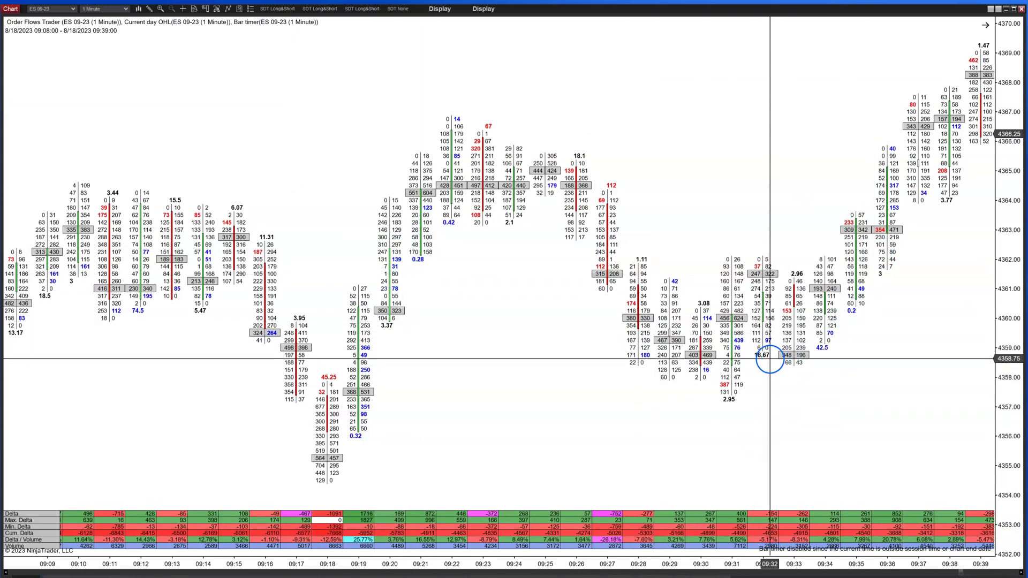
scroll(799, 346, "down", 6)
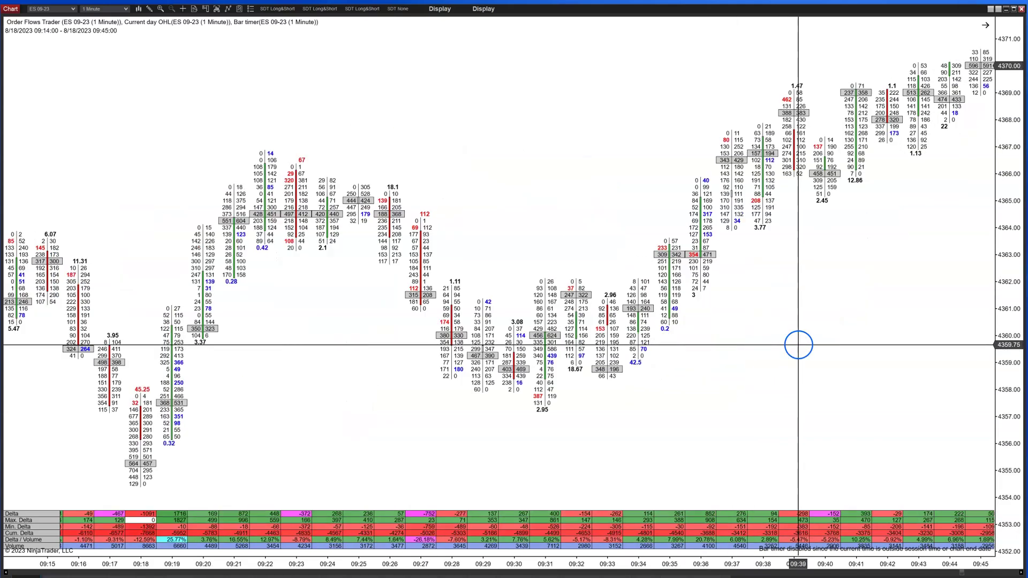
scroll(837, 172, "down", 7)
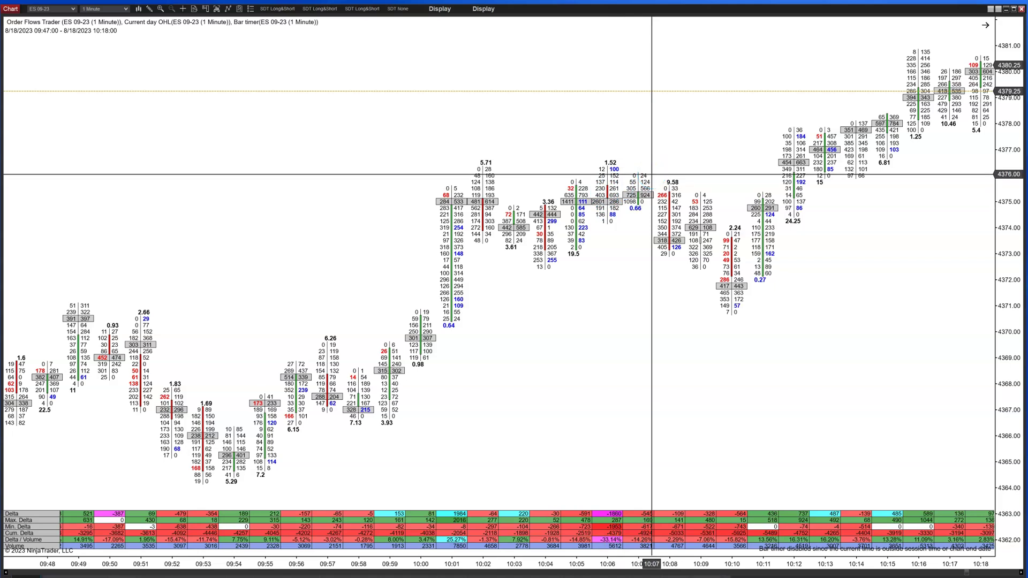
Scroll the ES chart forward through the 10:00–11:00 bars to reach 11:08–11:39.
scroll(651, 177, "down", 5)
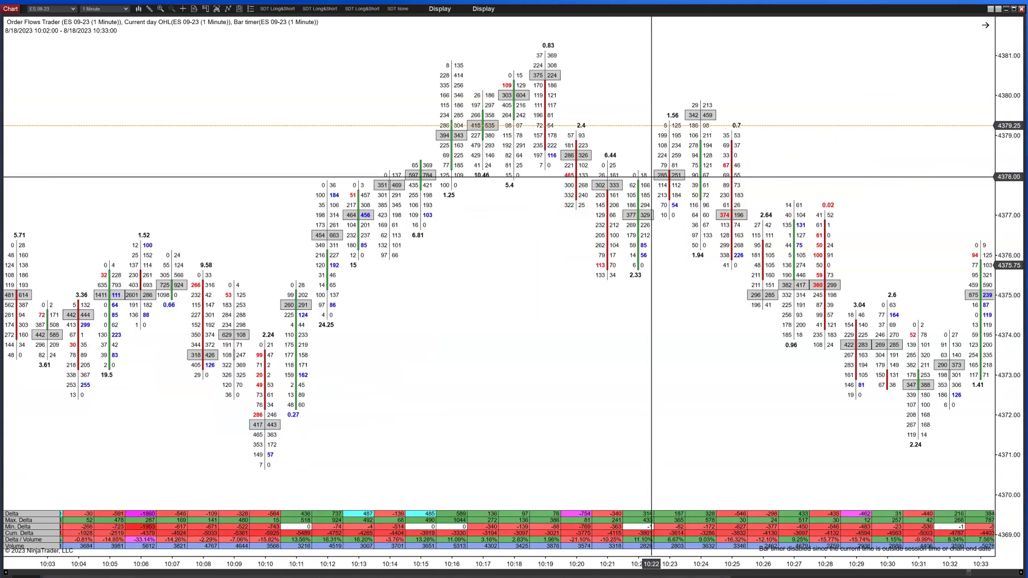
scroll(650, 177, "down", 7)
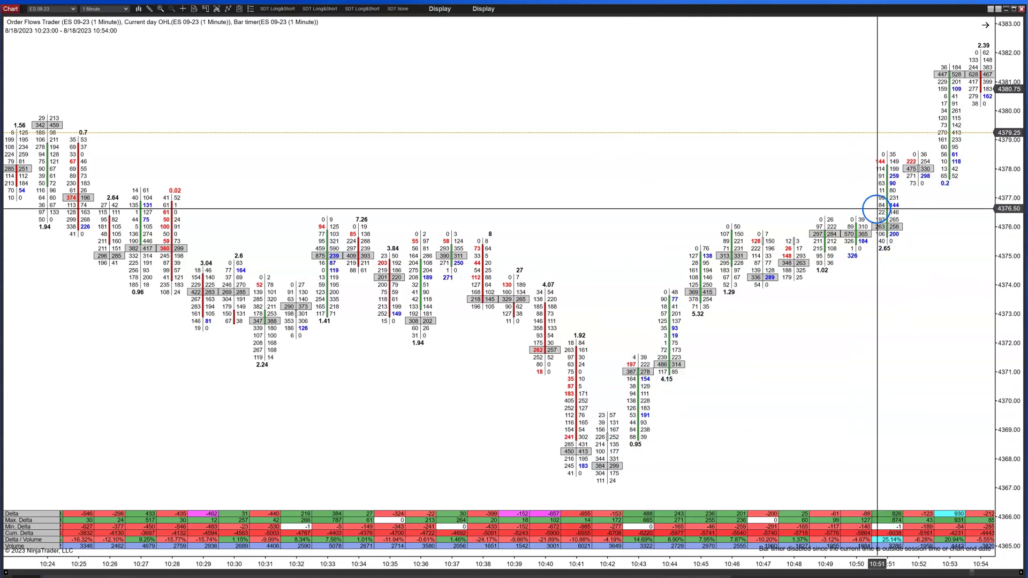
scroll(880, 206, "down", 3)
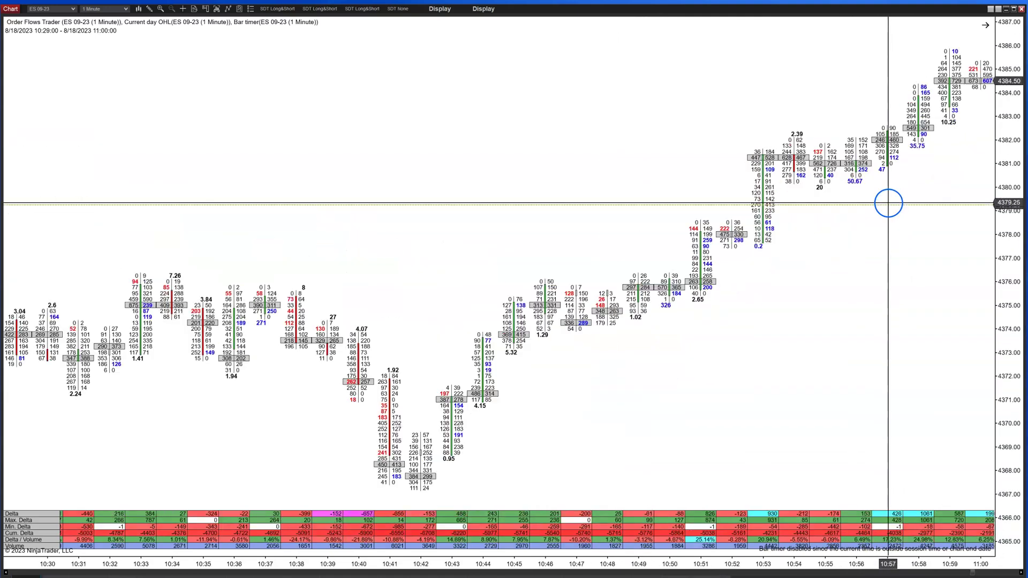
scroll(857, 220, "down", 2)
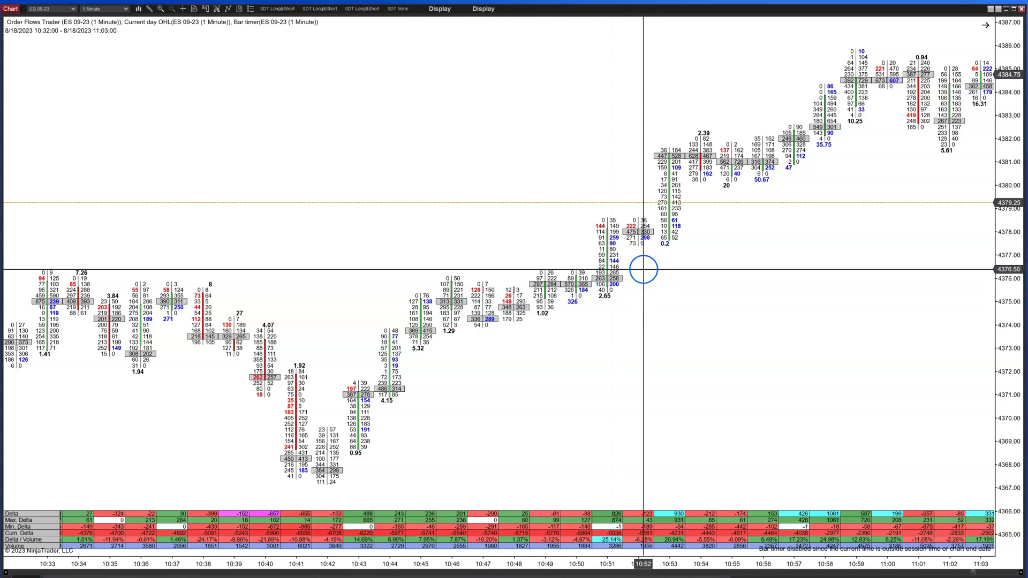
scroll(609, 285, "down", 5)
scroll(609, 285, "down", 15)
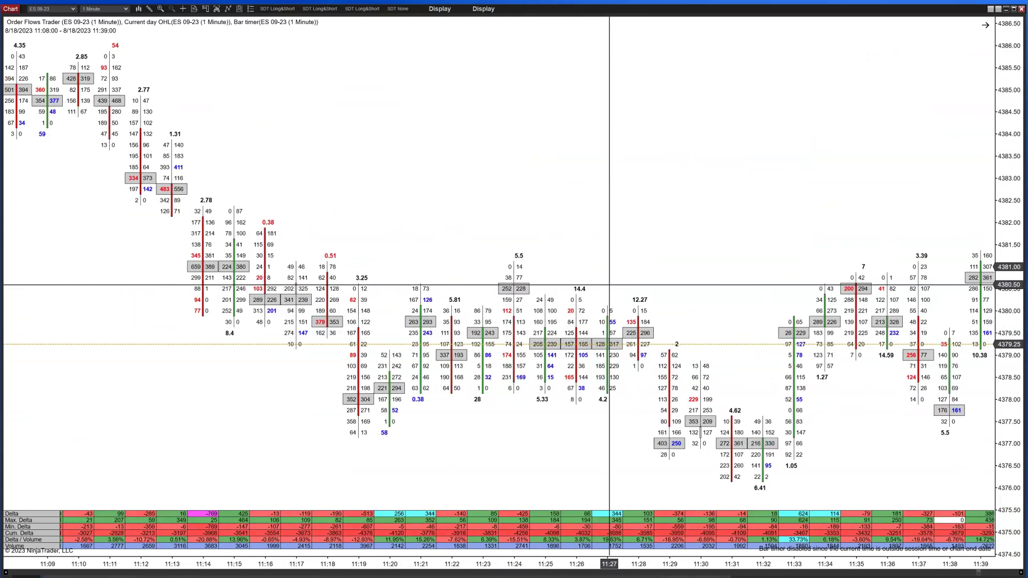
Mark the 11:32 bar's low, then advance the chart to the 11:59–12:30 bars.
left_click(761, 476)
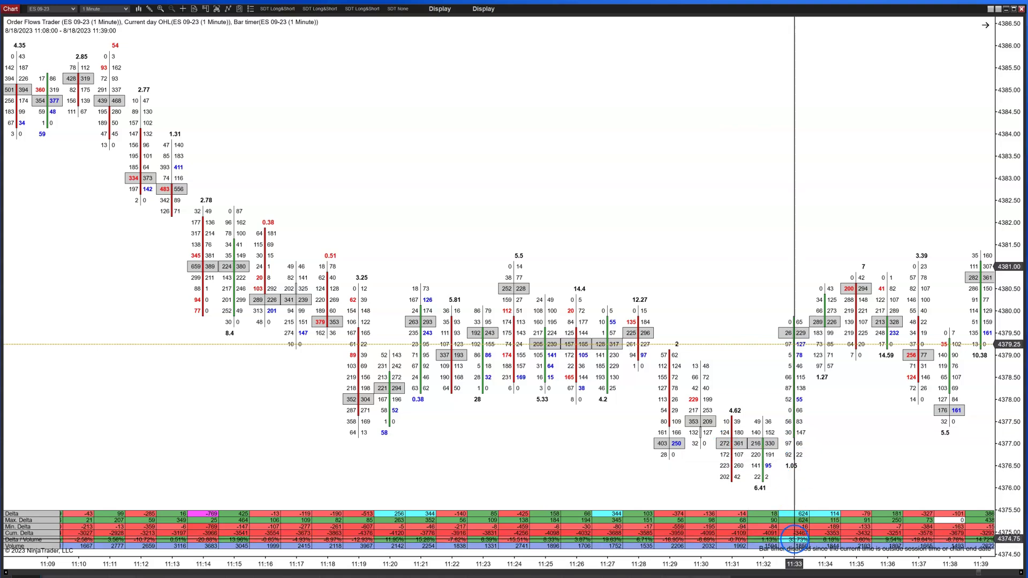
scroll(856, 443, "down", 5)
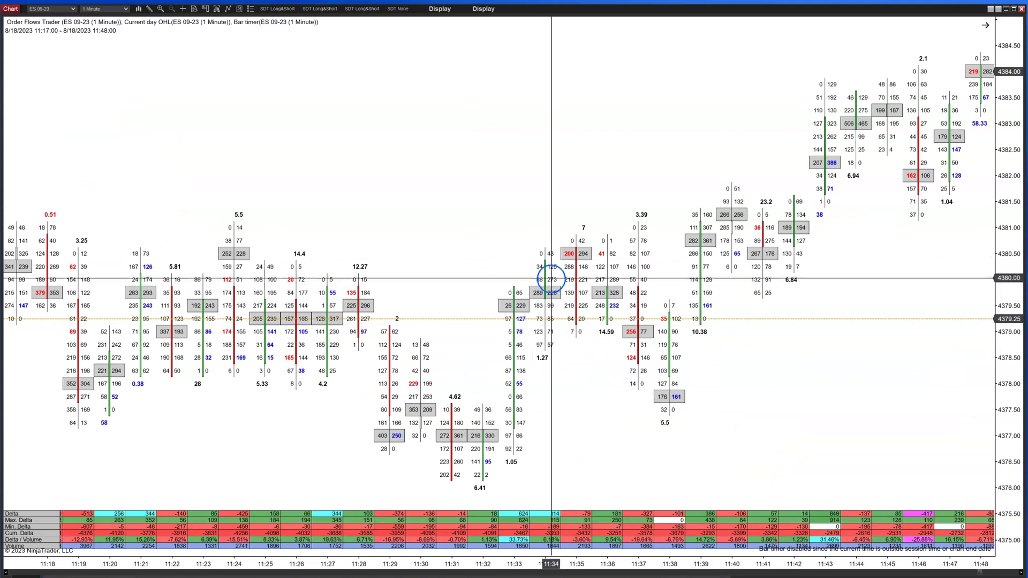
scroll(643, 375, "down", 4)
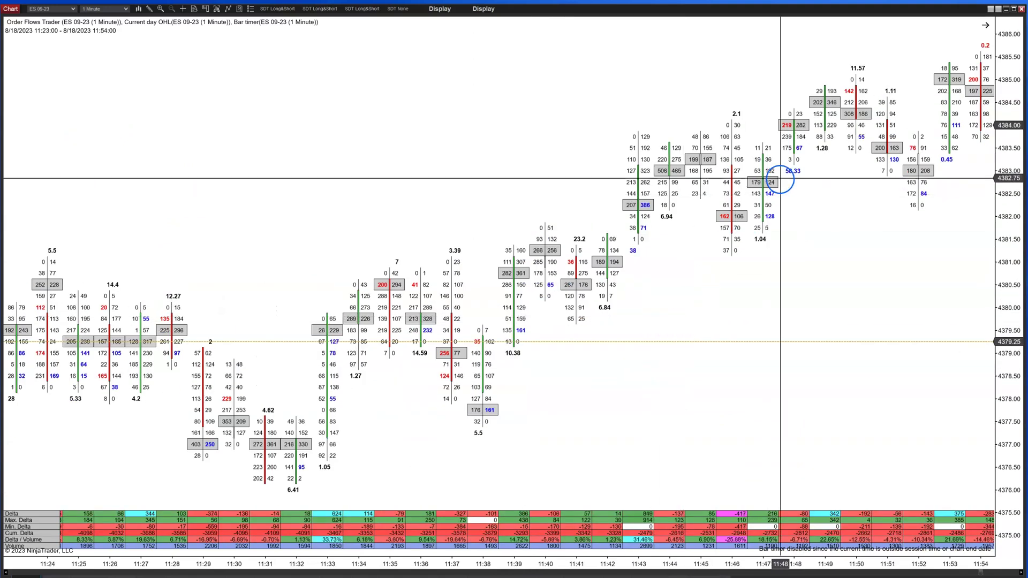
scroll(787, 183, "down", 4)
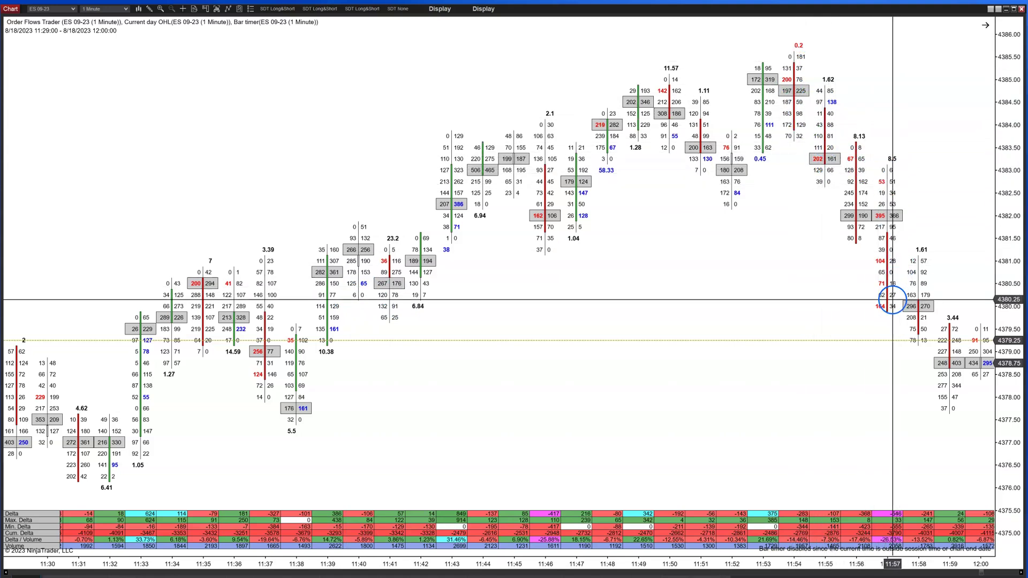
scroll(890, 316, "down", 6)
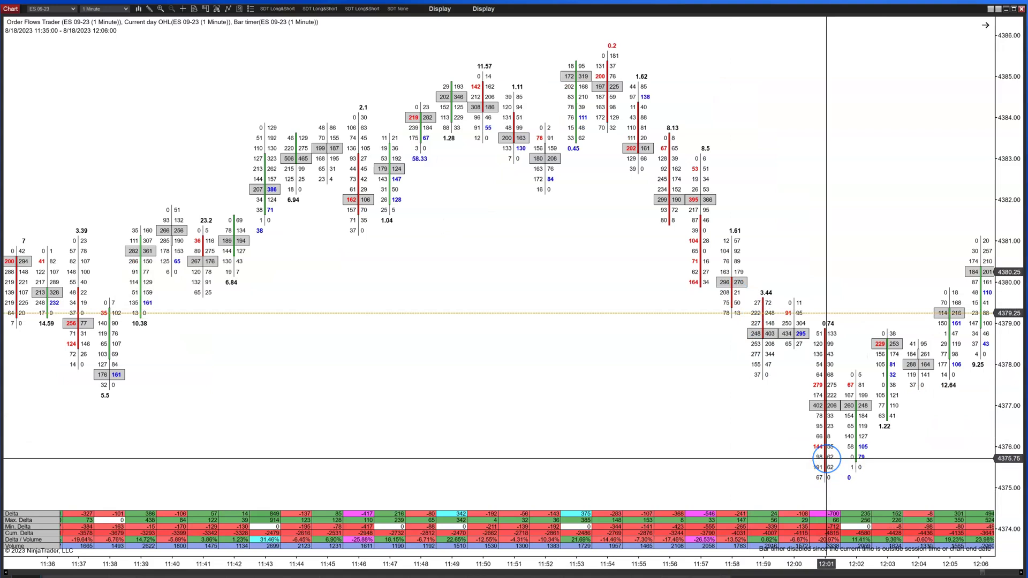
scroll(830, 467, "down", 9)
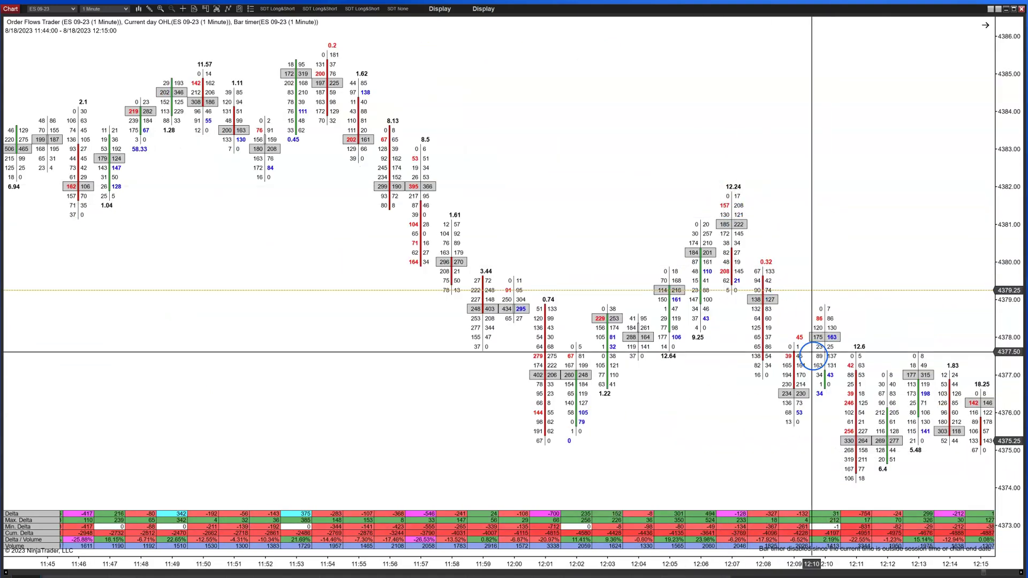
scroll(862, 449, "down", 15)
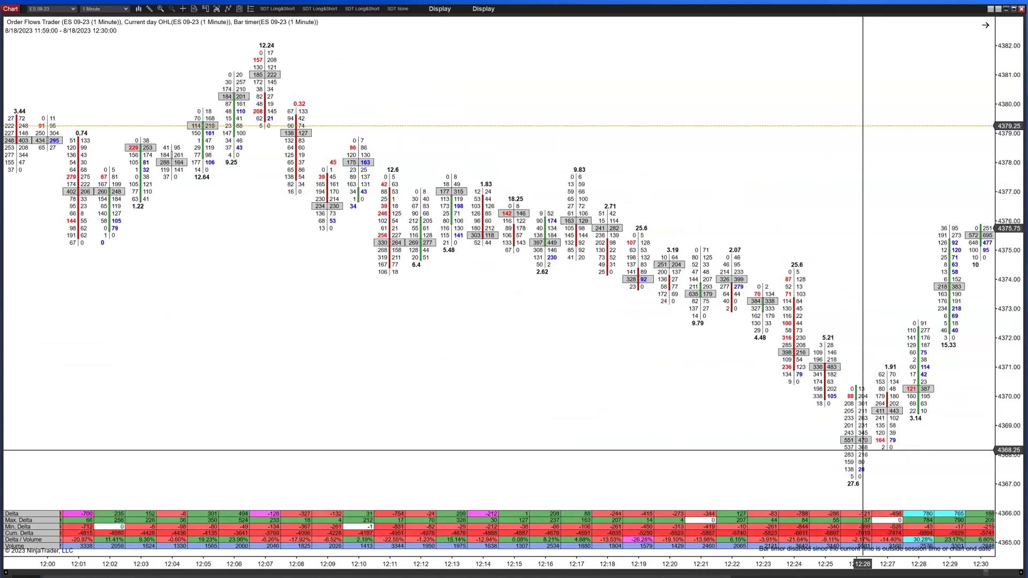
Review the 12:26–12:28 lows near 4369.50 and the 12:28 delta summary, then move to 12:08–12:39.
left_click(853, 450)
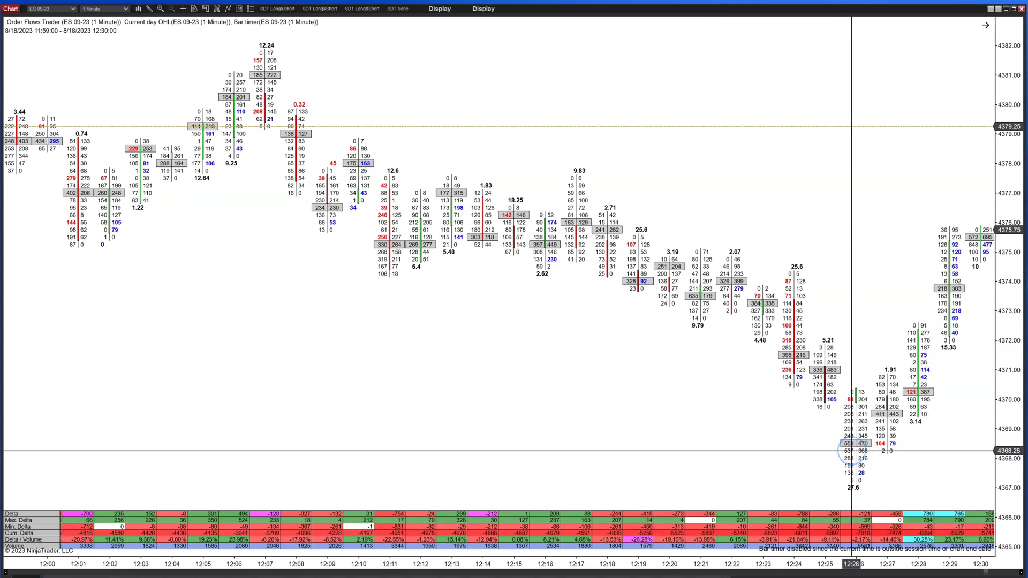
left_click(893, 417)
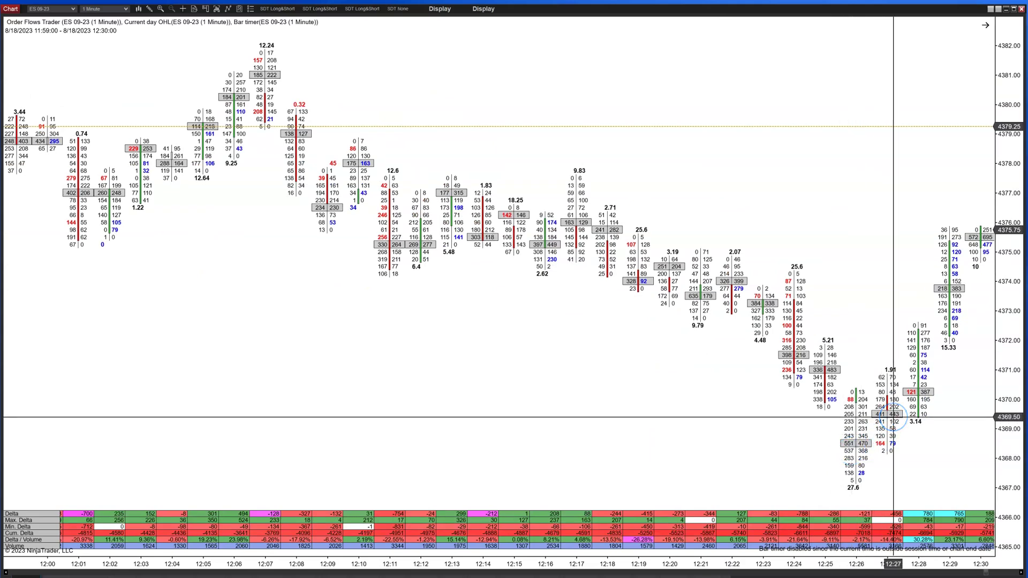
left_click(923, 413)
left_click(923, 413)
left_click(923, 535)
left_click_drag(923, 535, 835, 196)
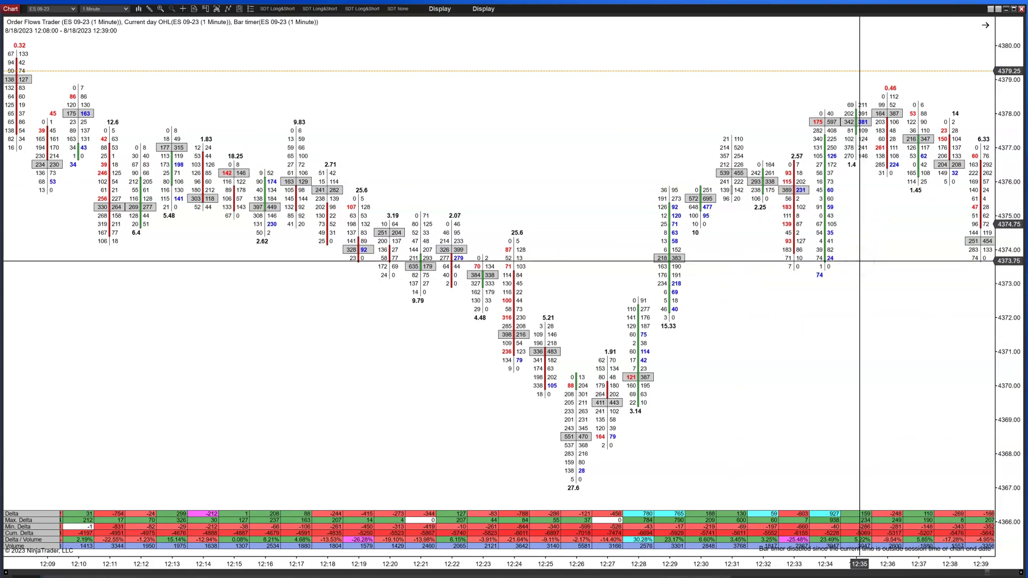
Advance the footprint chart to the 12:53–13:24 bars, including the dip near 13:13.
scroll(860, 261, "down", 9)
left_click_drag(859, 262, 851, 267)
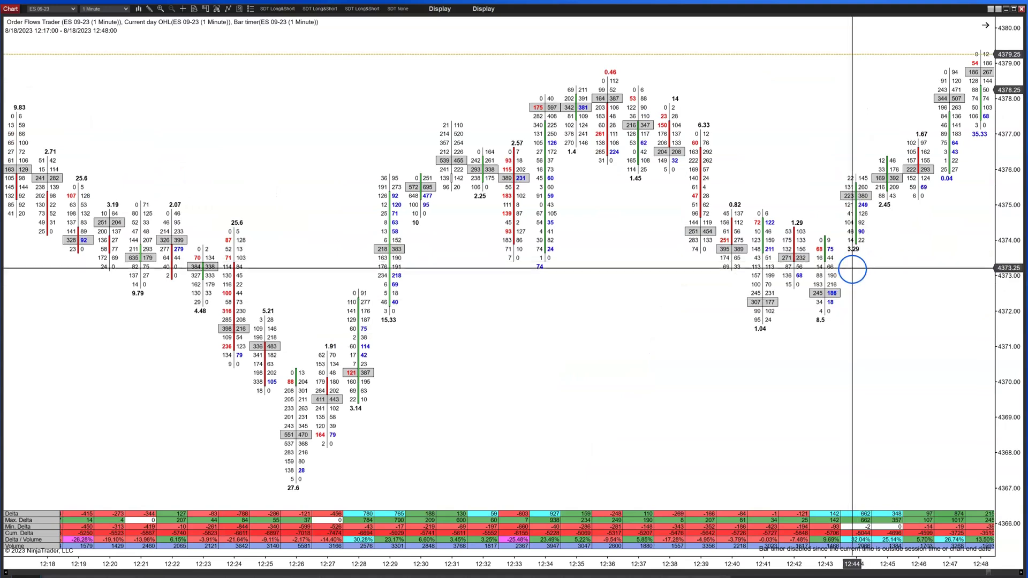
scroll(852, 268, "down", 9)
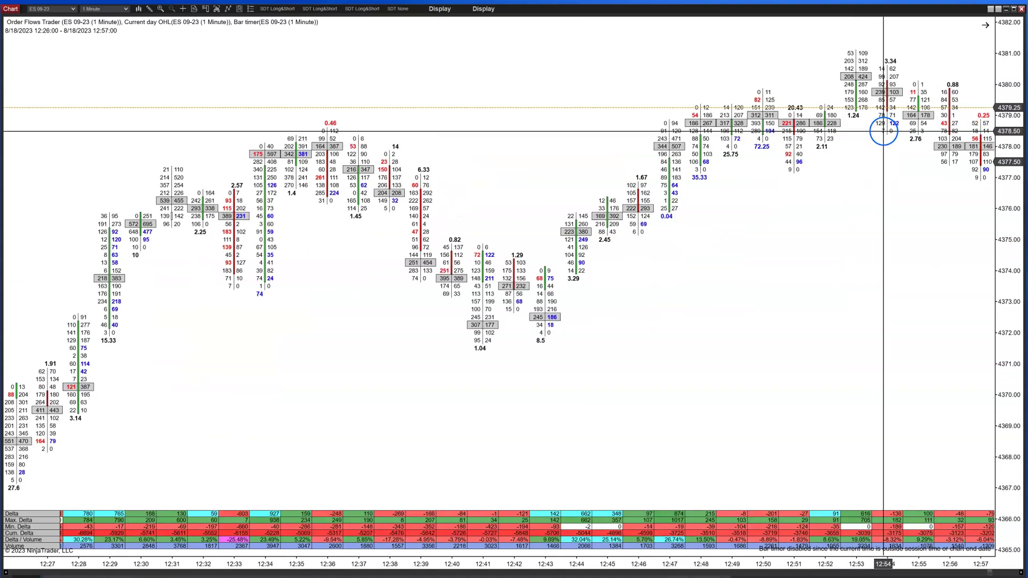
scroll(853, 144, "down", 6)
scroll(853, 145, "down", 9)
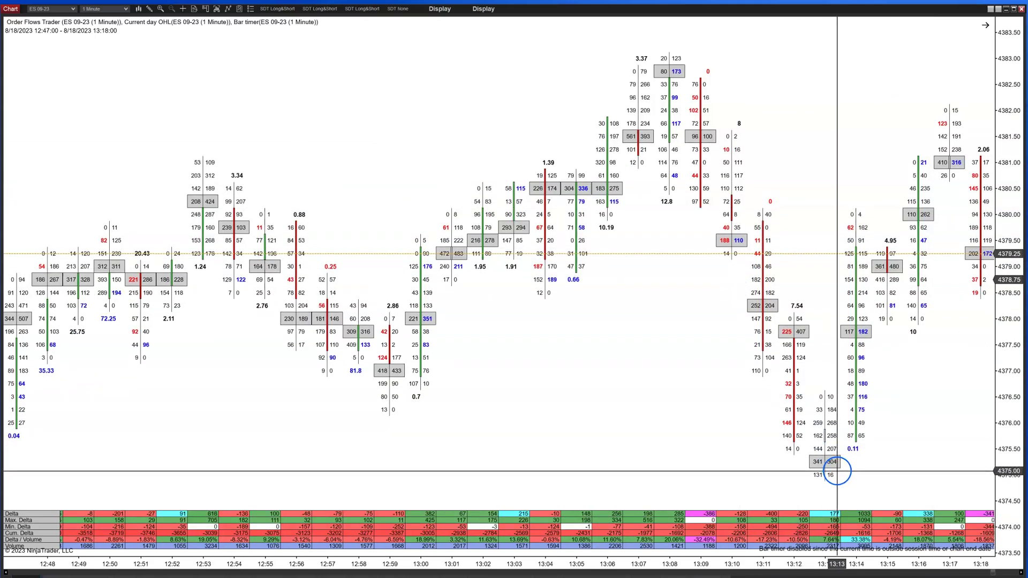
scroll(913, 218, "down", 6)
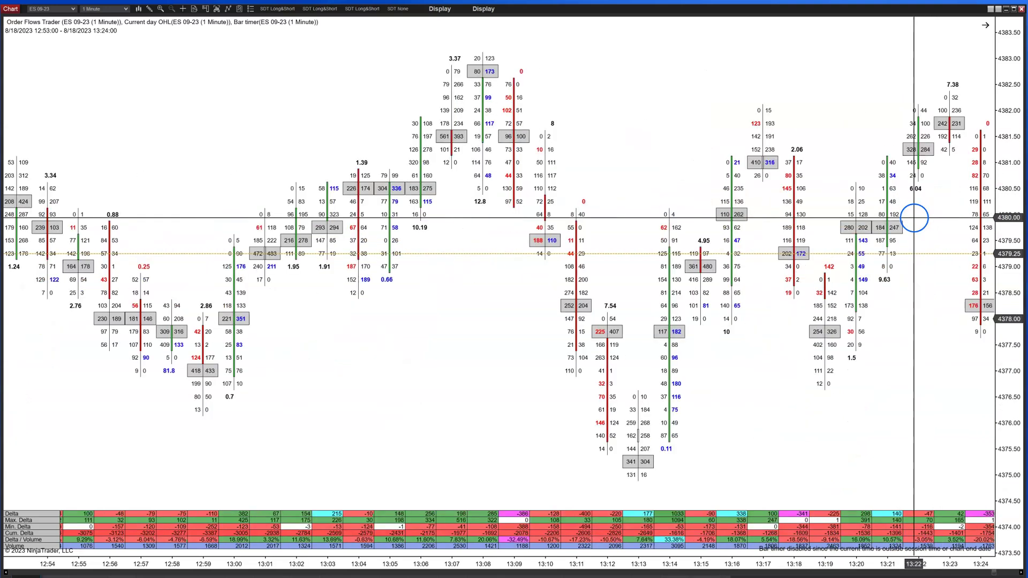